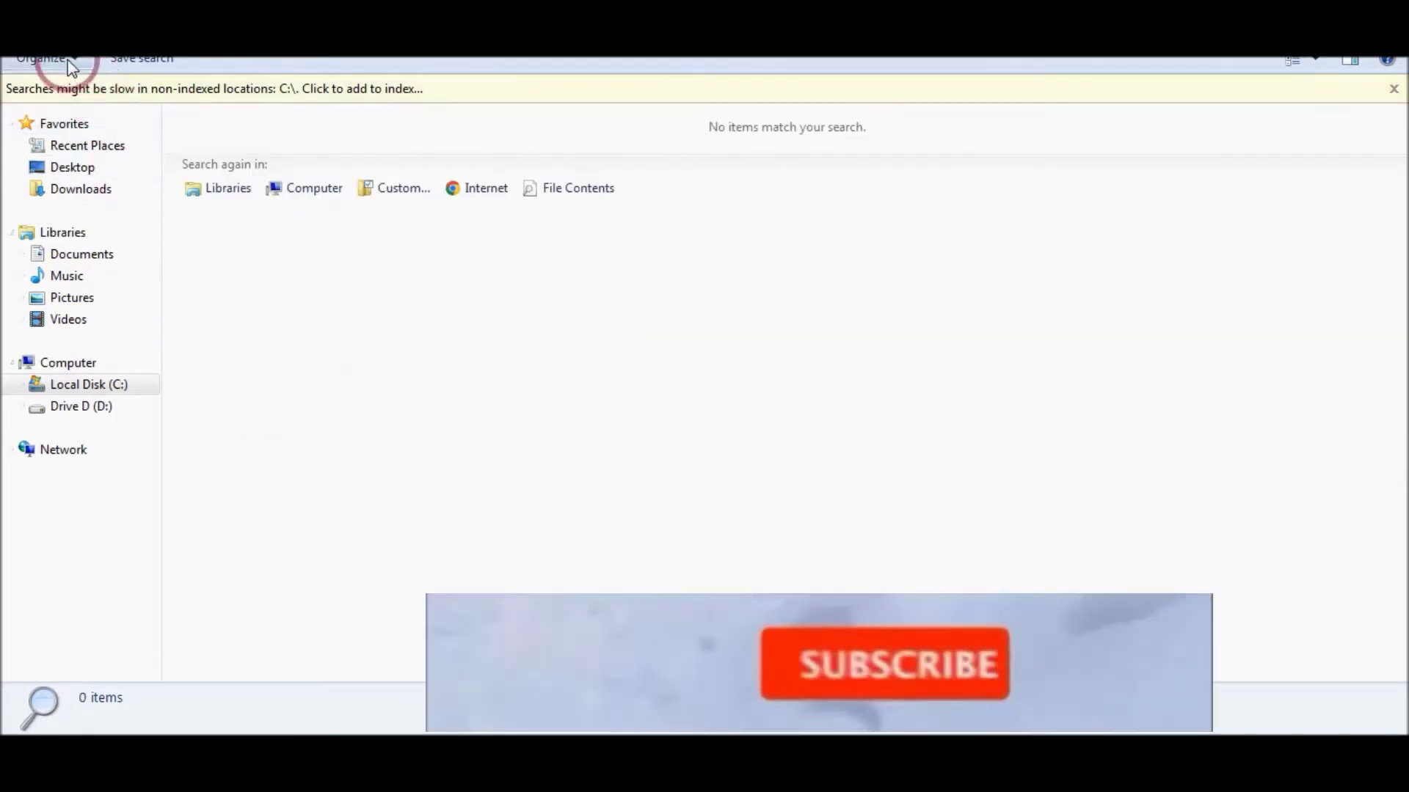
# Step: Turn on 'Show hidden files, folders, and drives' in the Folder Options View tab
pyautogui.click(68, 63)
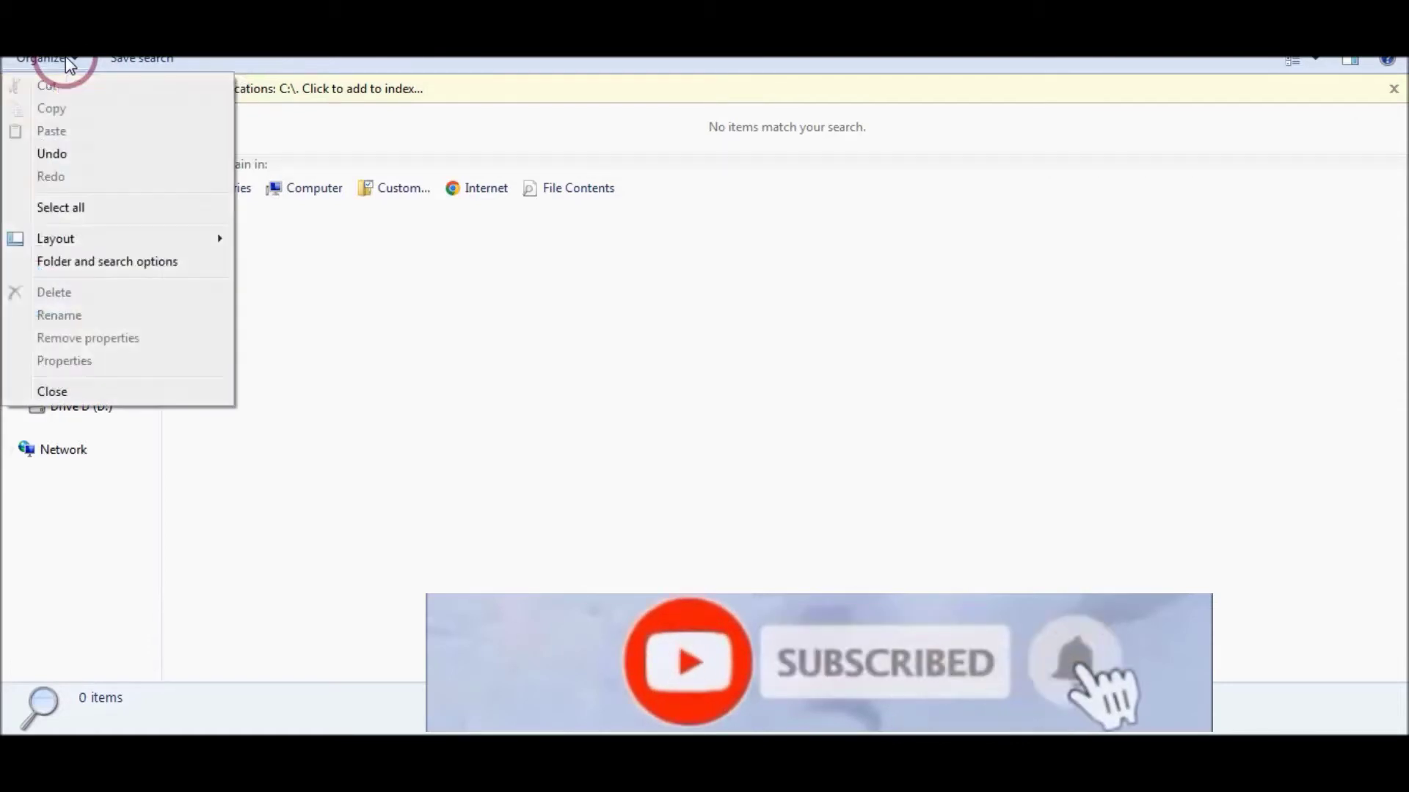
pyautogui.click(133, 262)
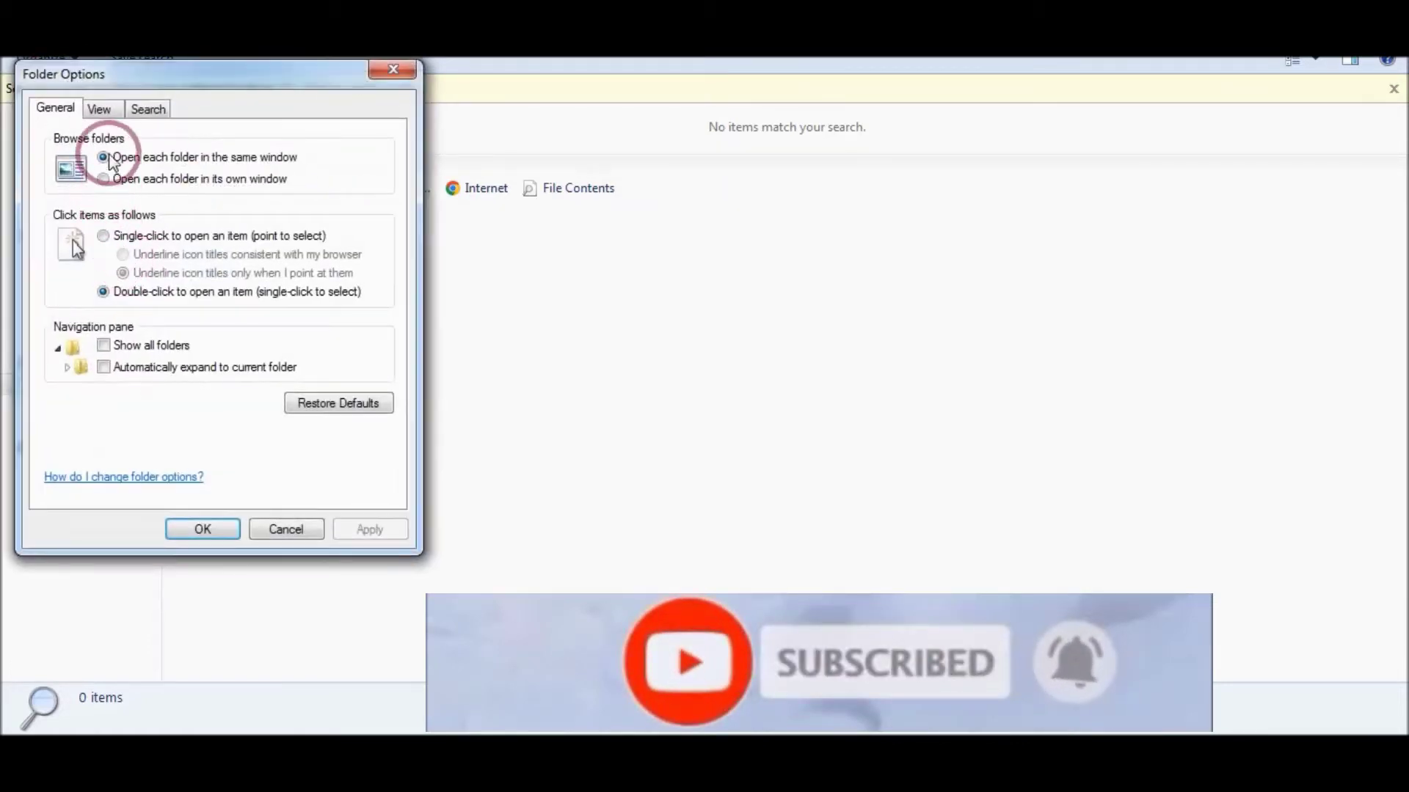
pyautogui.click(100, 111)
pyautogui.click(100, 397)
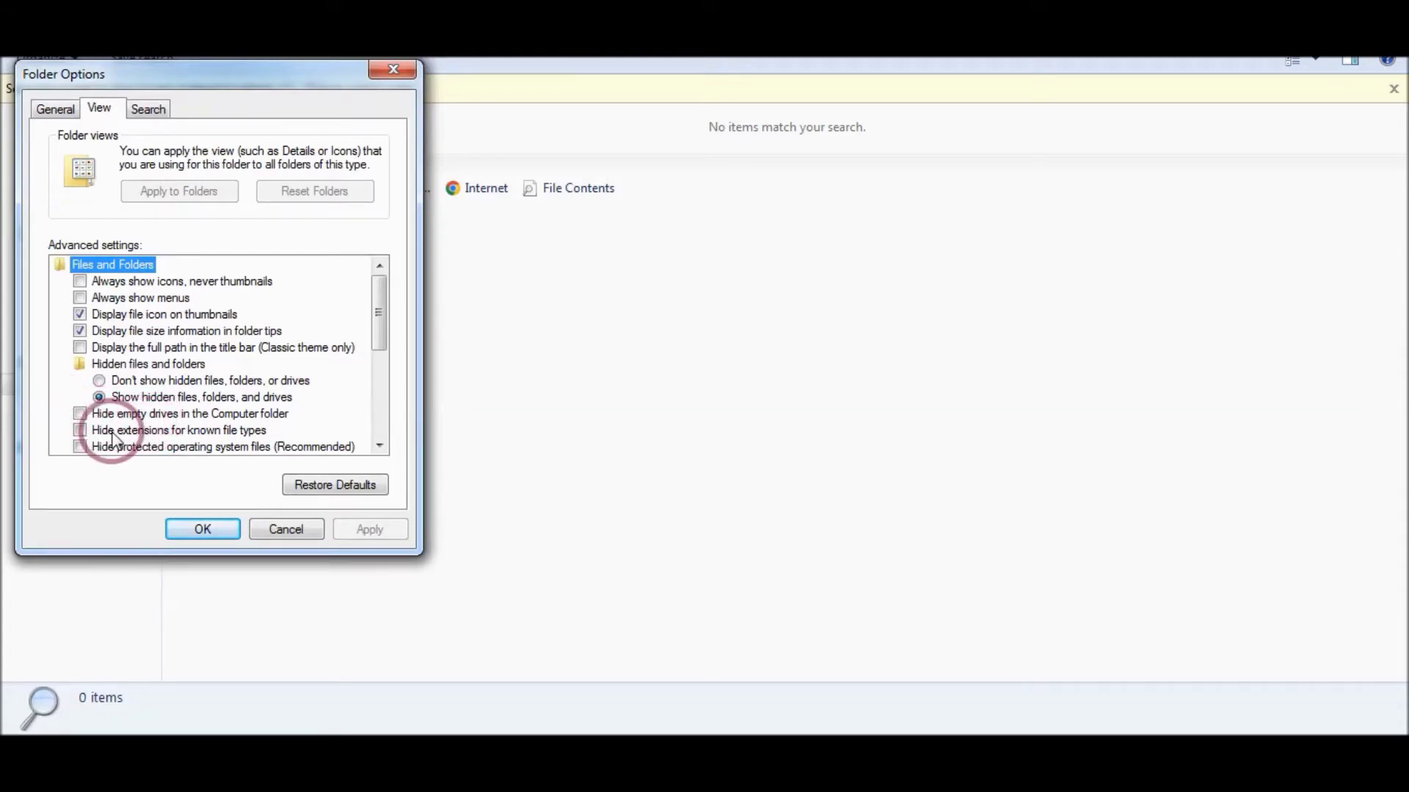
pyautogui.click(220, 530)
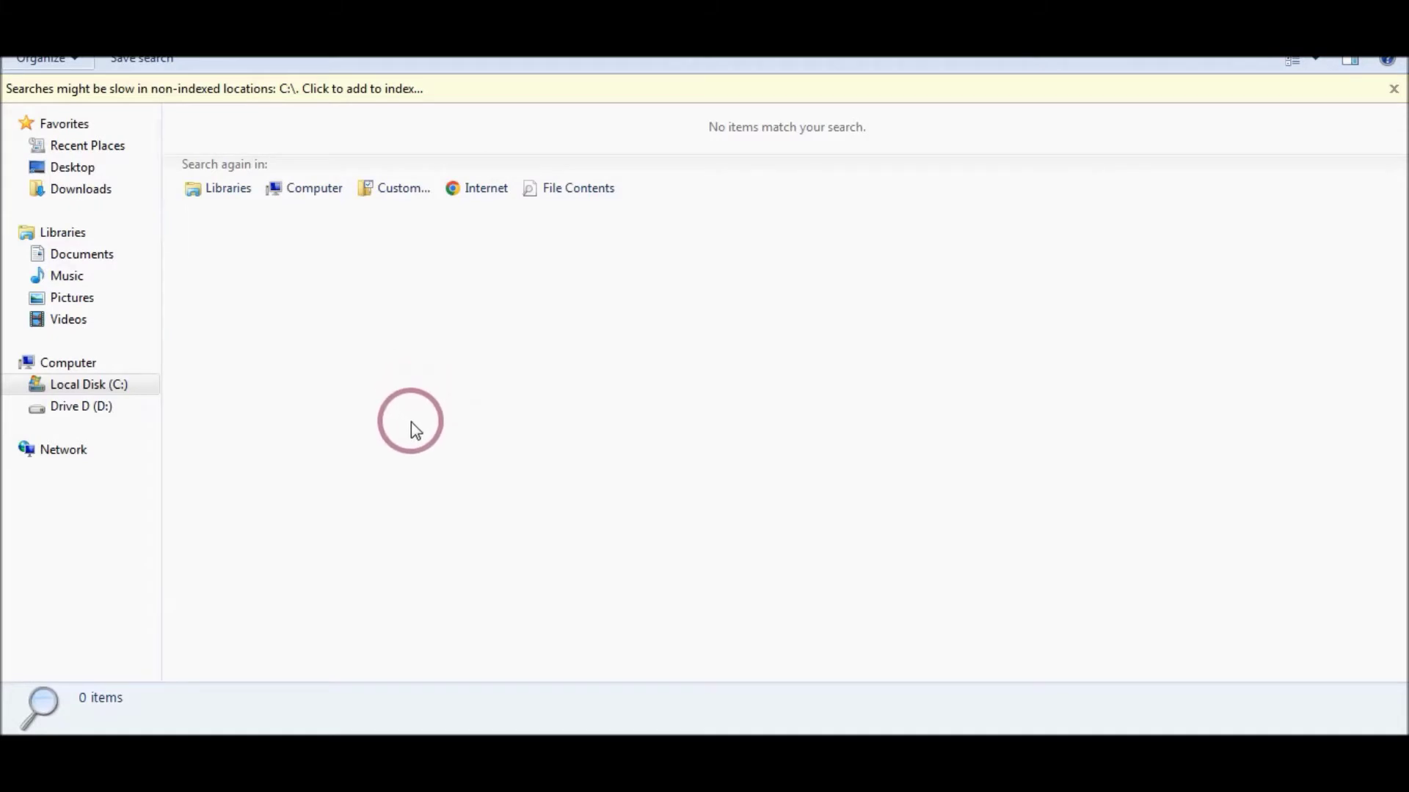
# Step: End the rnews.exe process from the Processes tab and close Task Manager
pyautogui.click(717, 734)
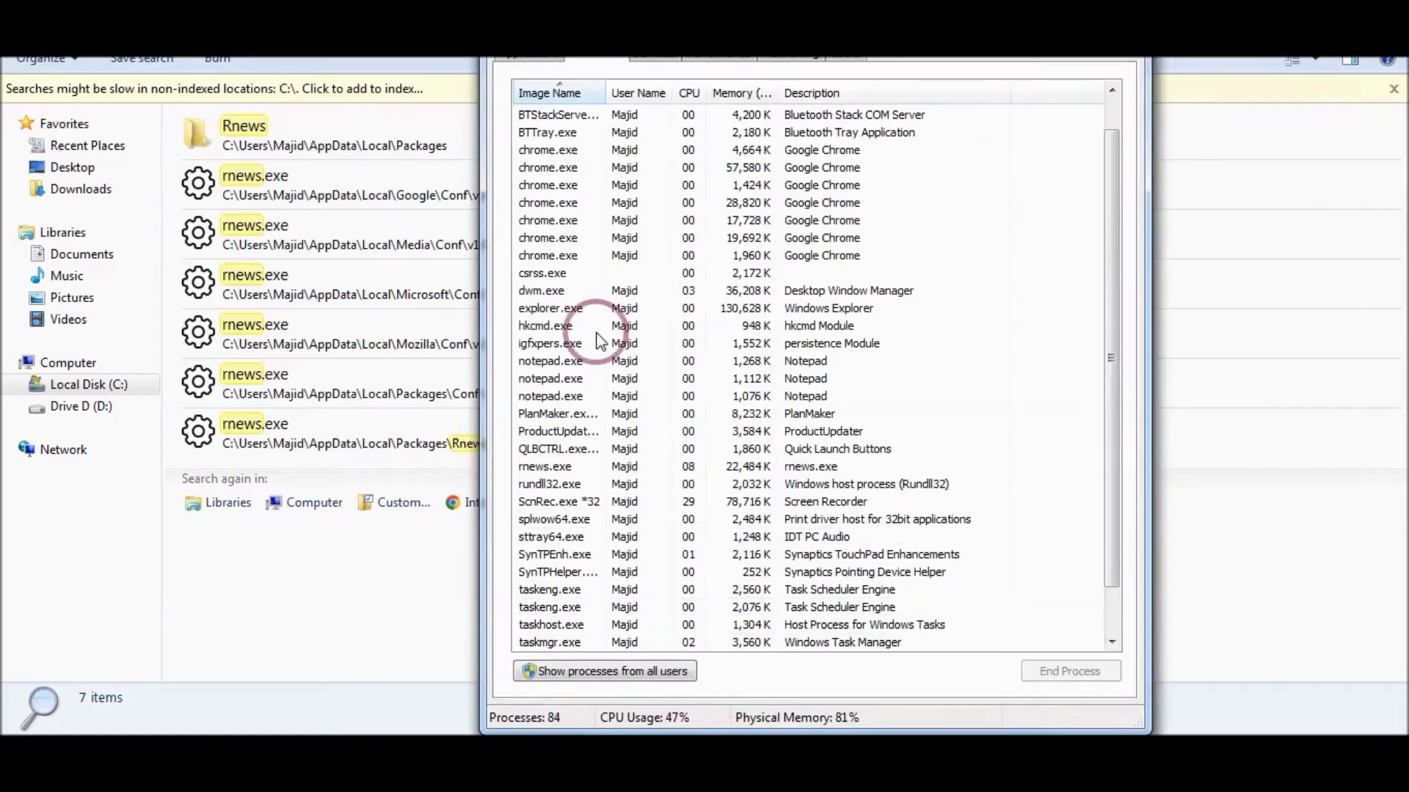
pyautogui.click(575, 466)
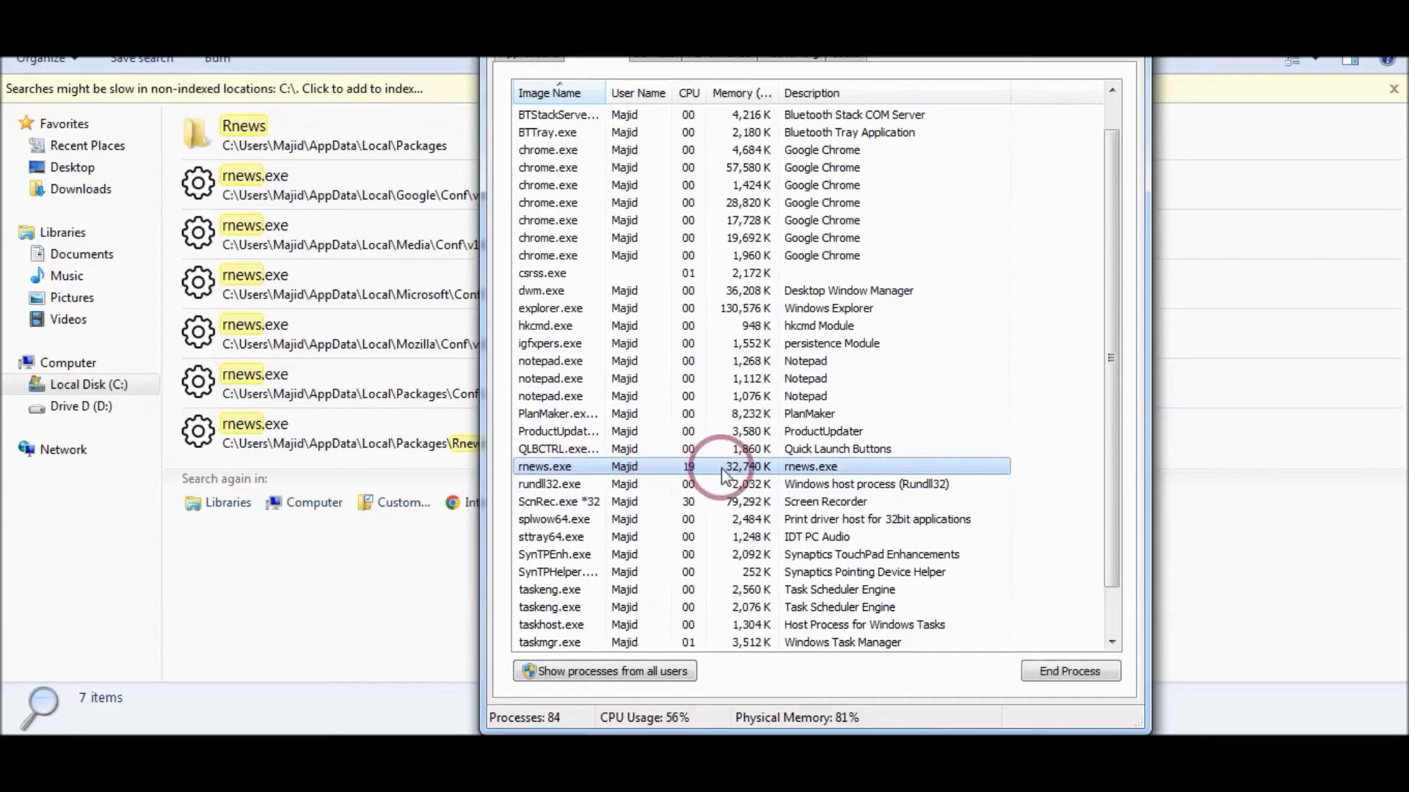
pyautogui.click(1042, 670)
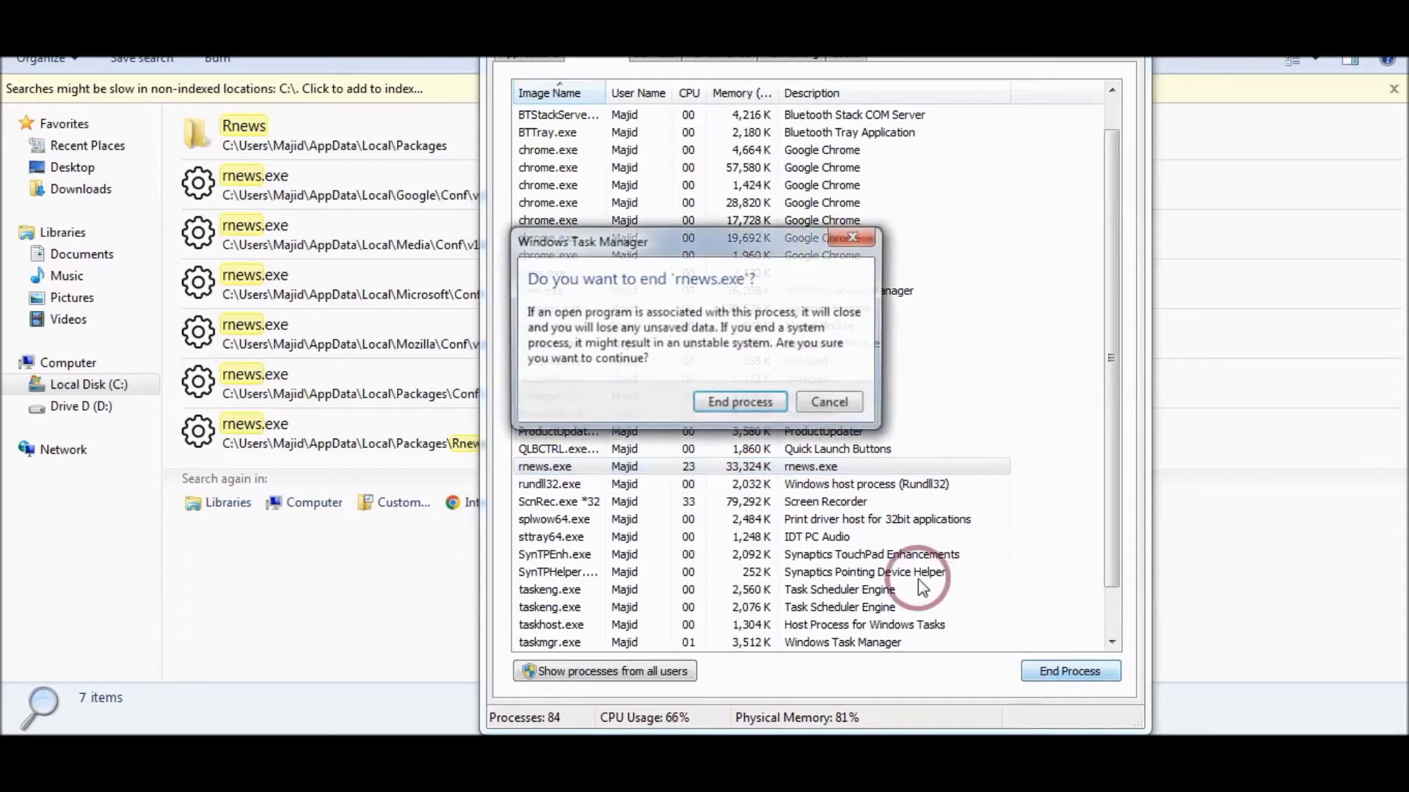
pyautogui.click(735, 403)
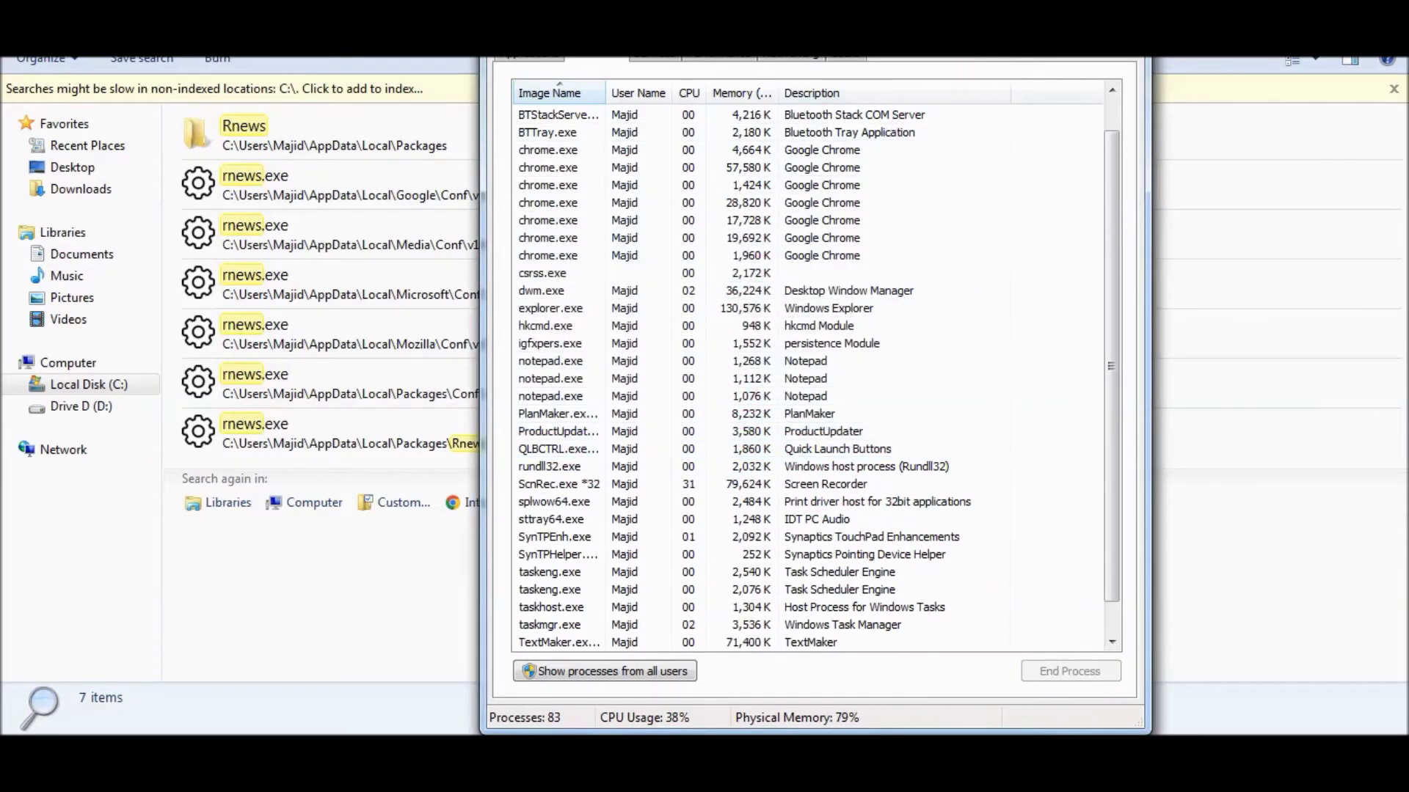
pyautogui.hotkey('alt', 'F4')
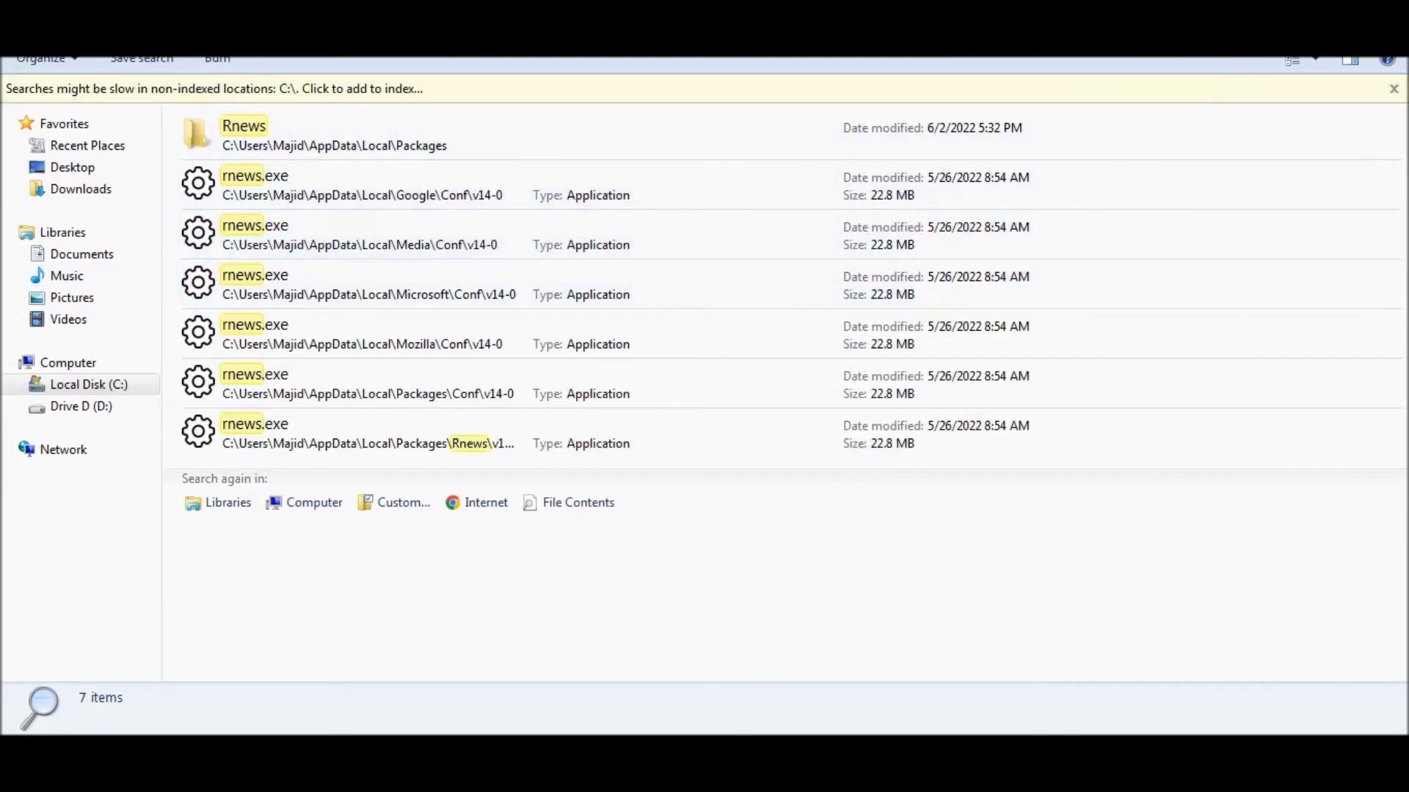
# Step: Open the Rnews result's folder location, then Rnews\v14-0, scrolled to its last files
pyautogui.click(349, 144)
pyautogui.rightClick(349, 143)
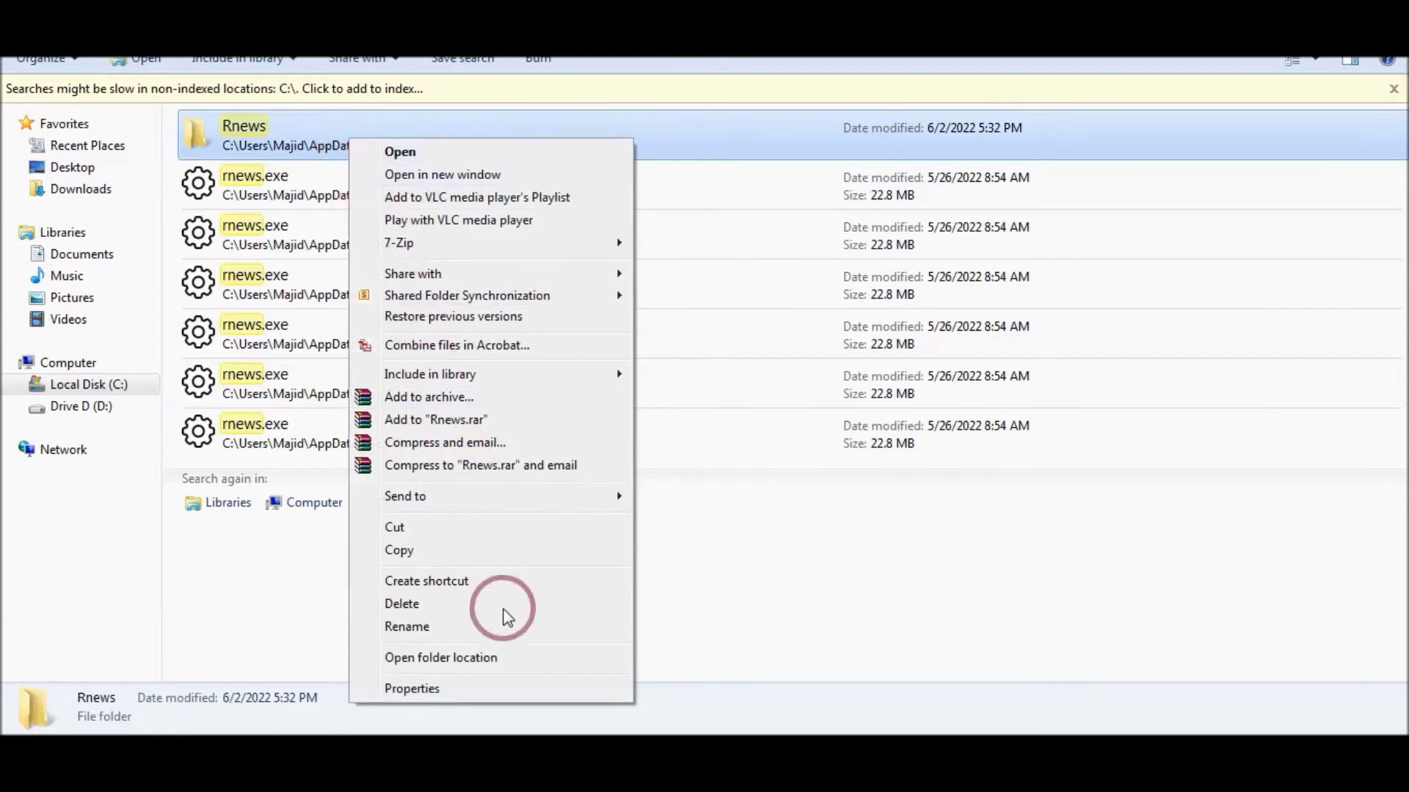
pyautogui.click(441, 659)
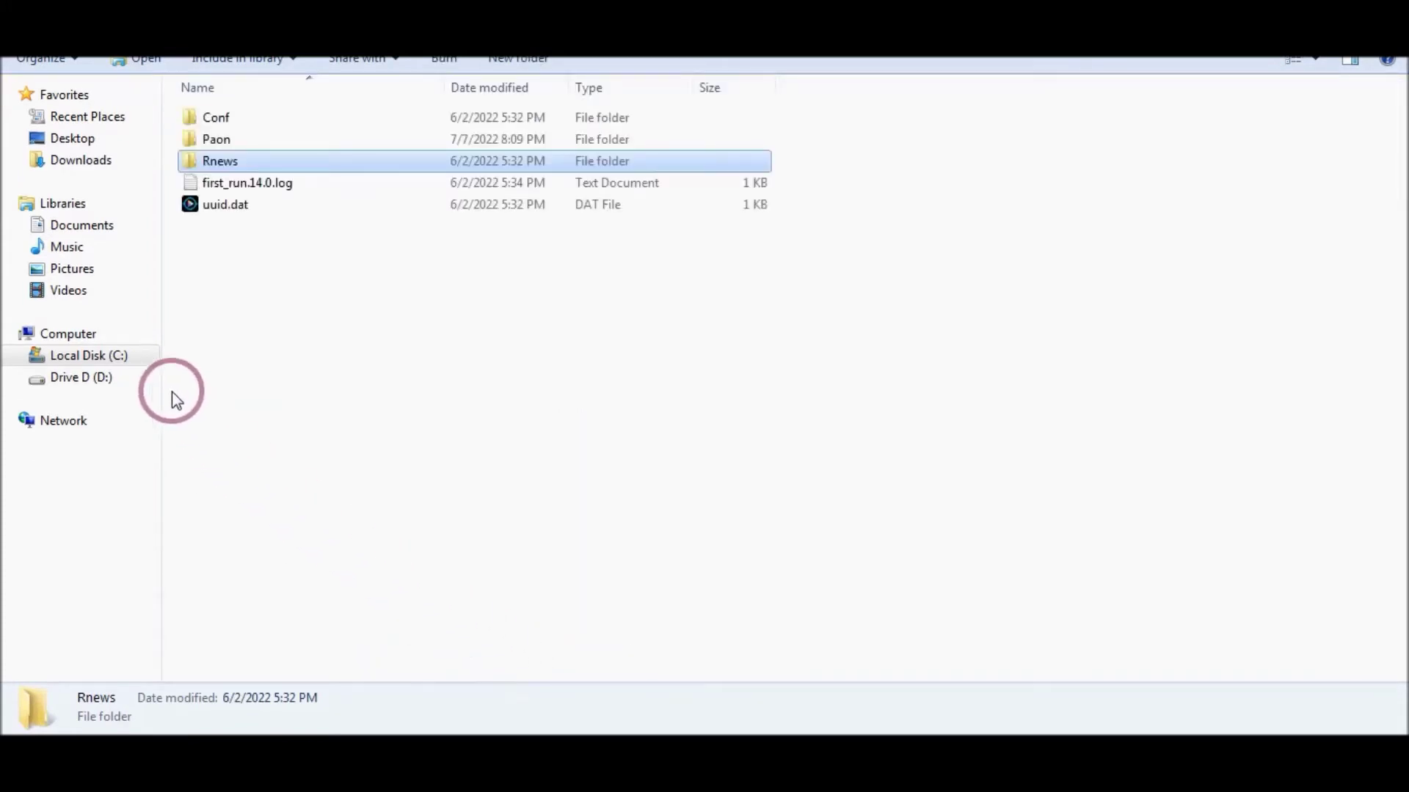
pyautogui.doubleClick(262, 164)
pyautogui.doubleClick(228, 132)
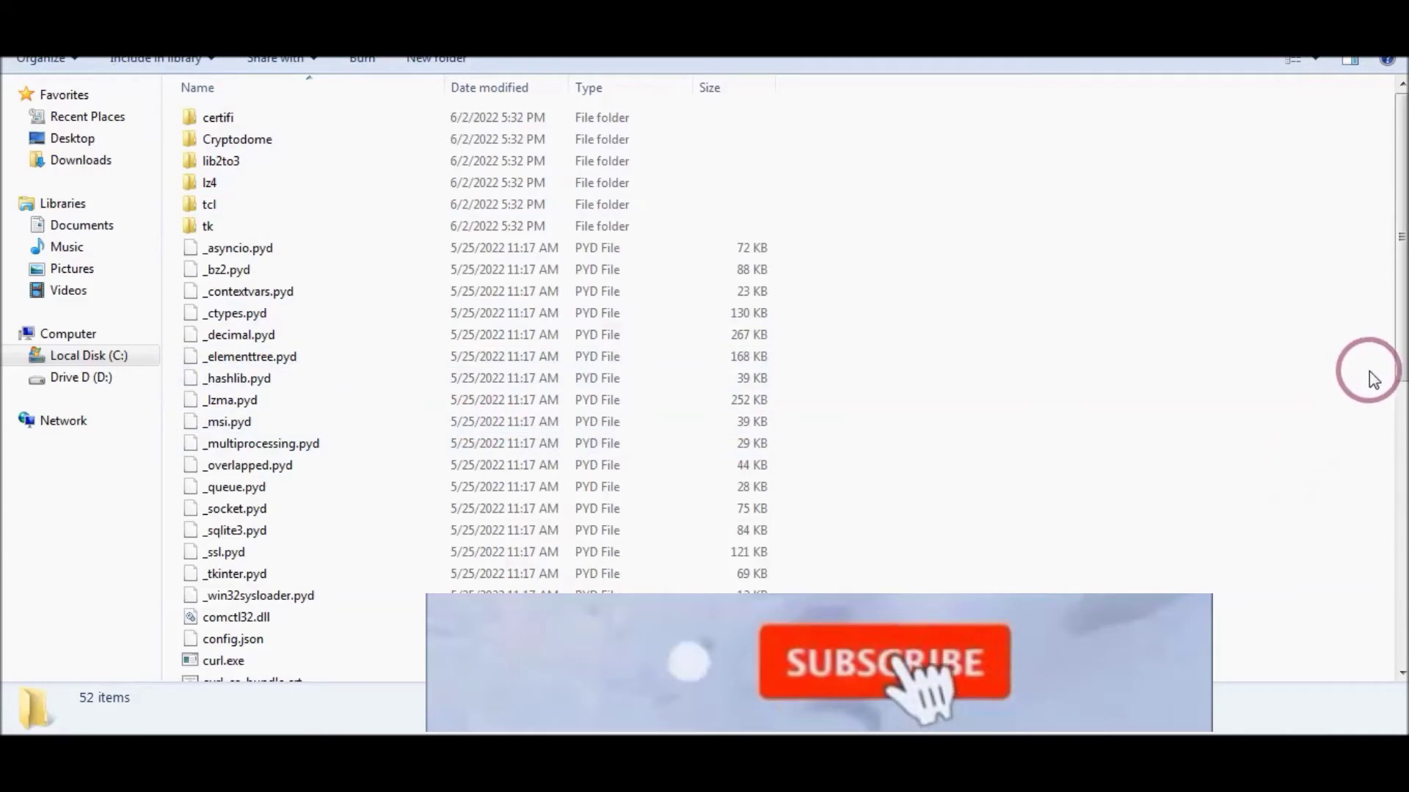
pyautogui.moveTo(1396, 314); pyautogui.dragTo(1401, 686)
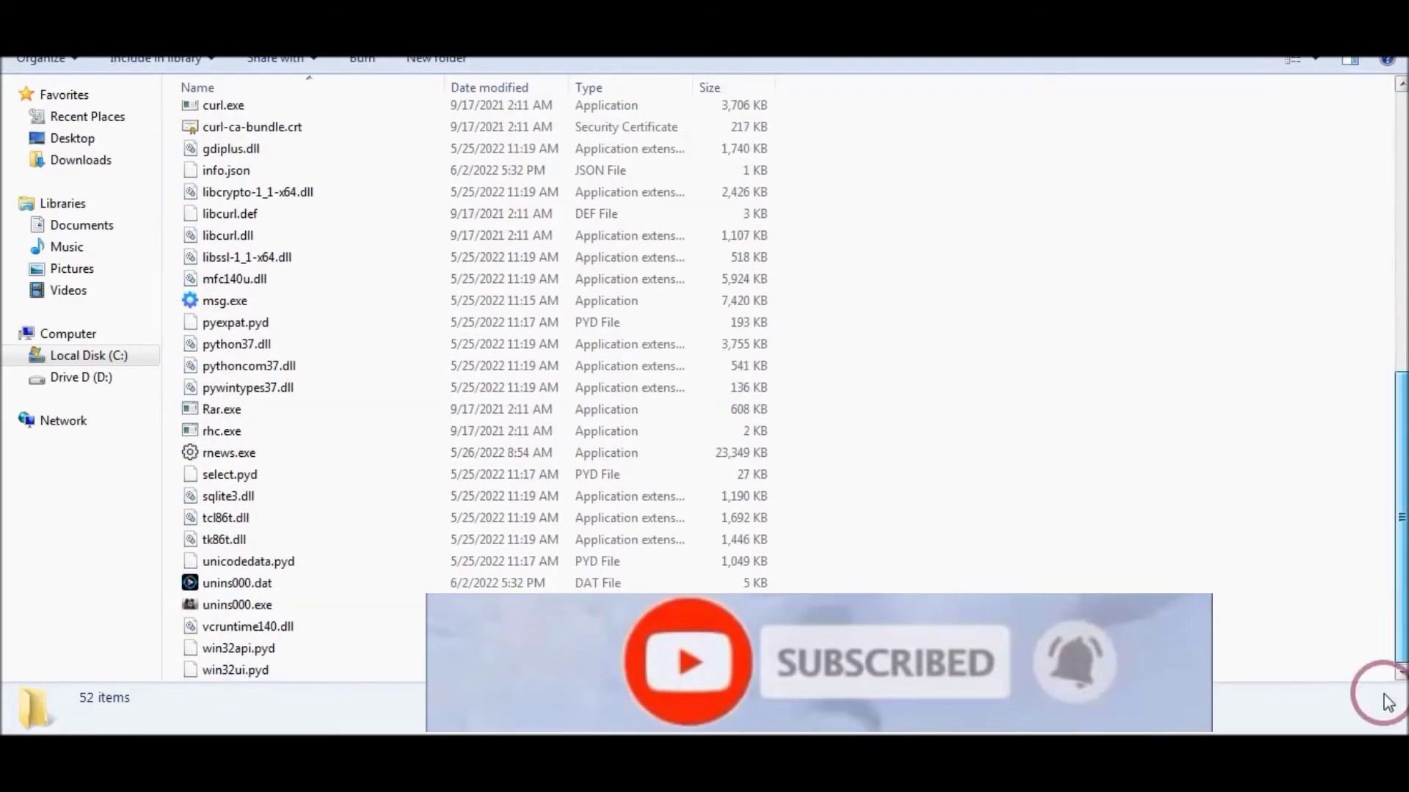
# Step: Run unins000.exe and confirm the complete removal of Rnews
pyautogui.doubleClick(244, 605)
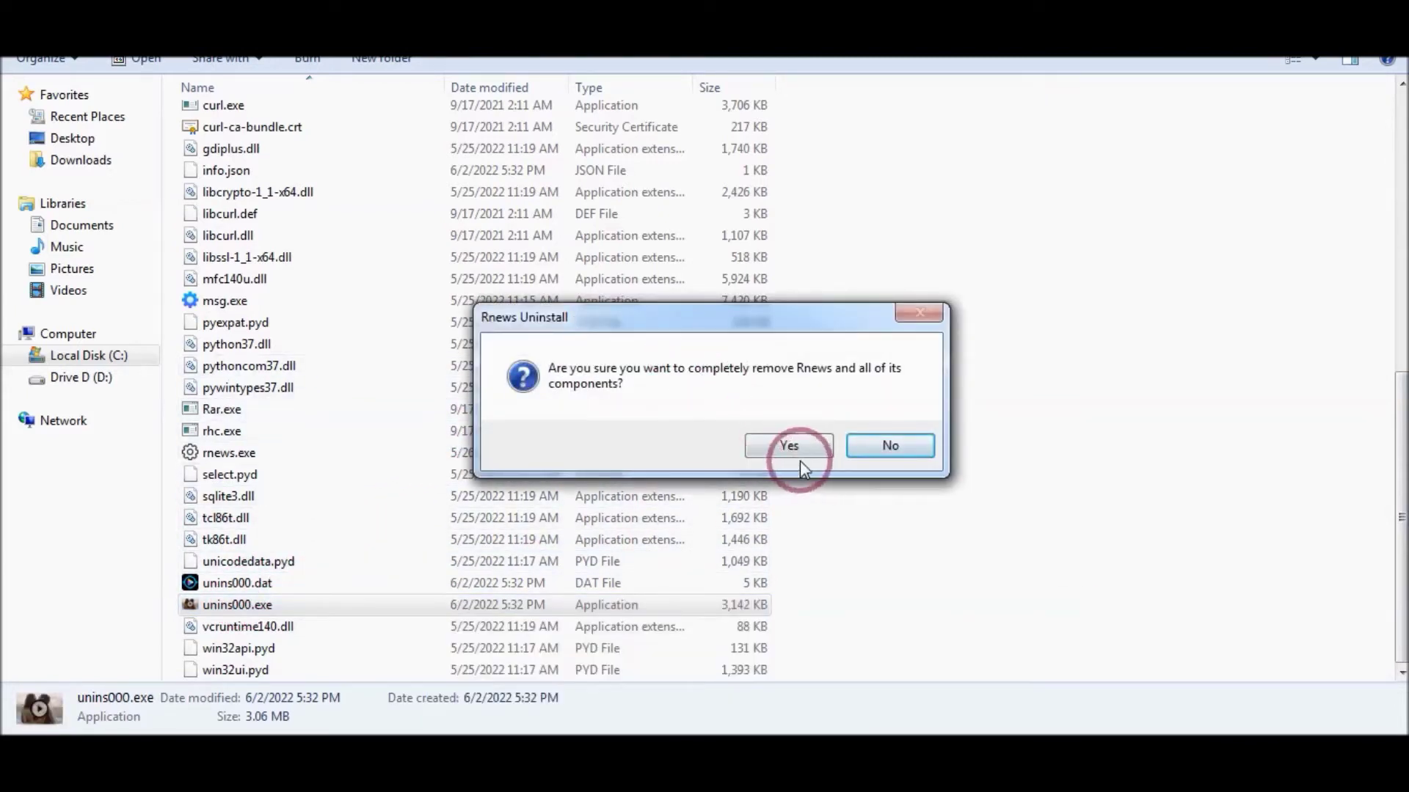
pyautogui.click(789, 446)
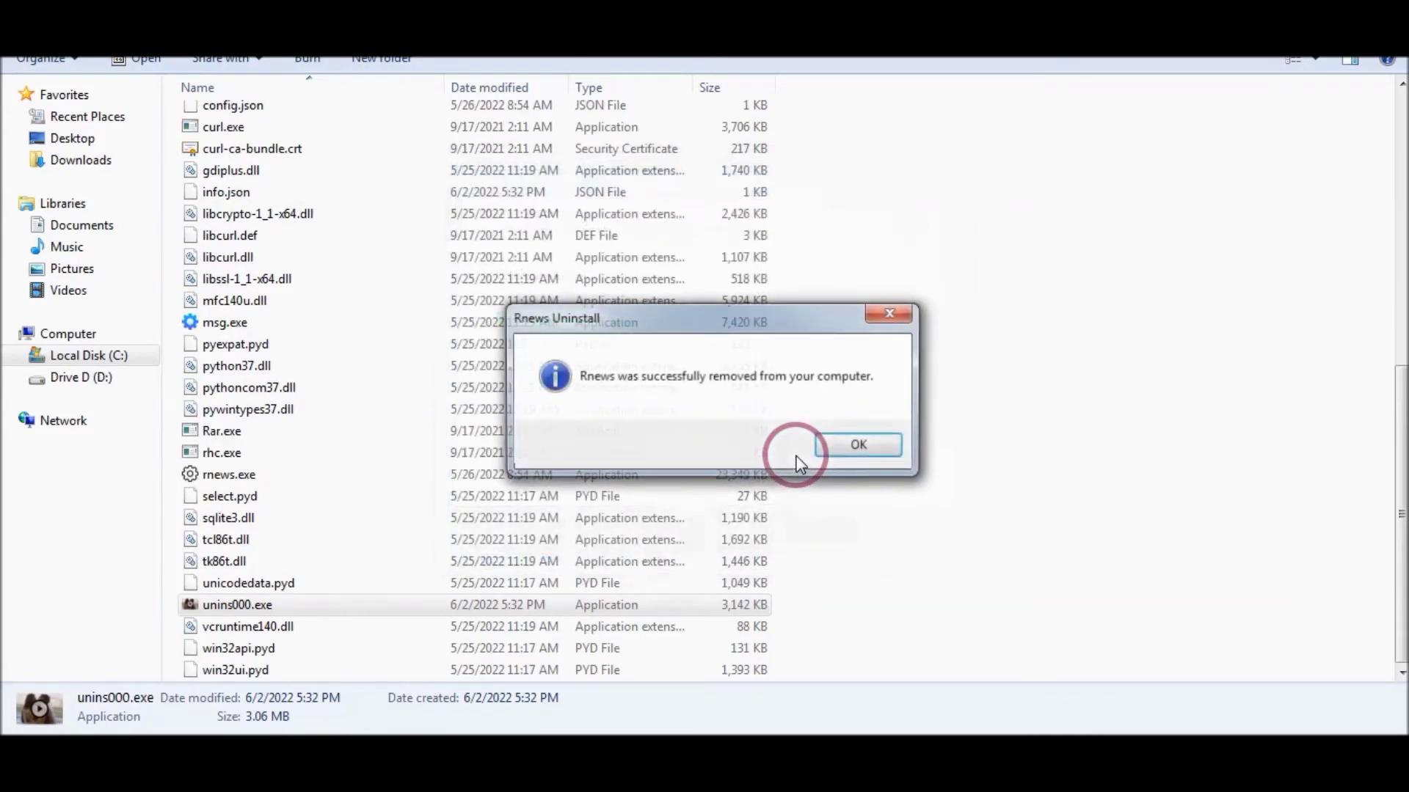
pyautogui.click(860, 447)
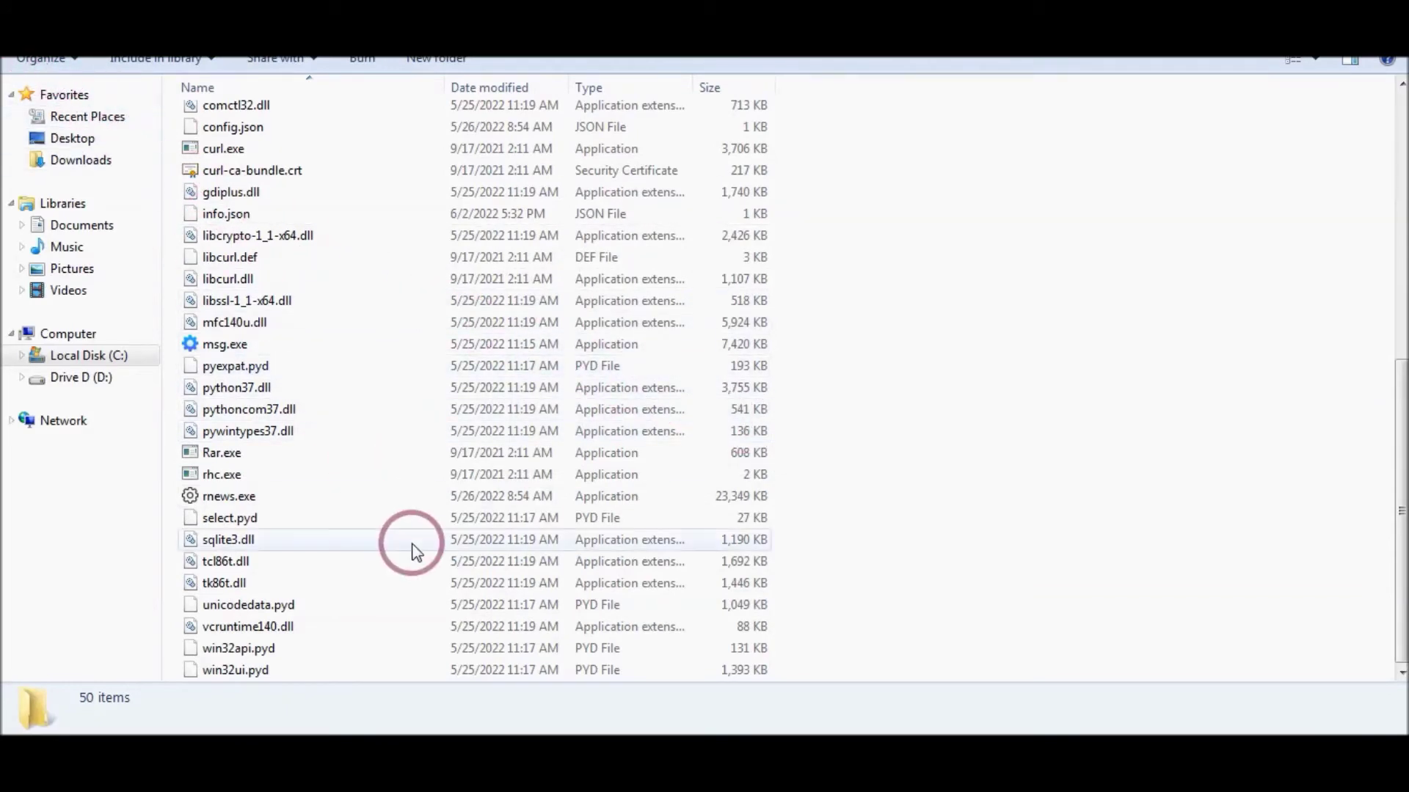
# Step: Switch from Task Manager back to the Explorer rnews search of Local Disk (C:)
pyautogui.click(728, 752)
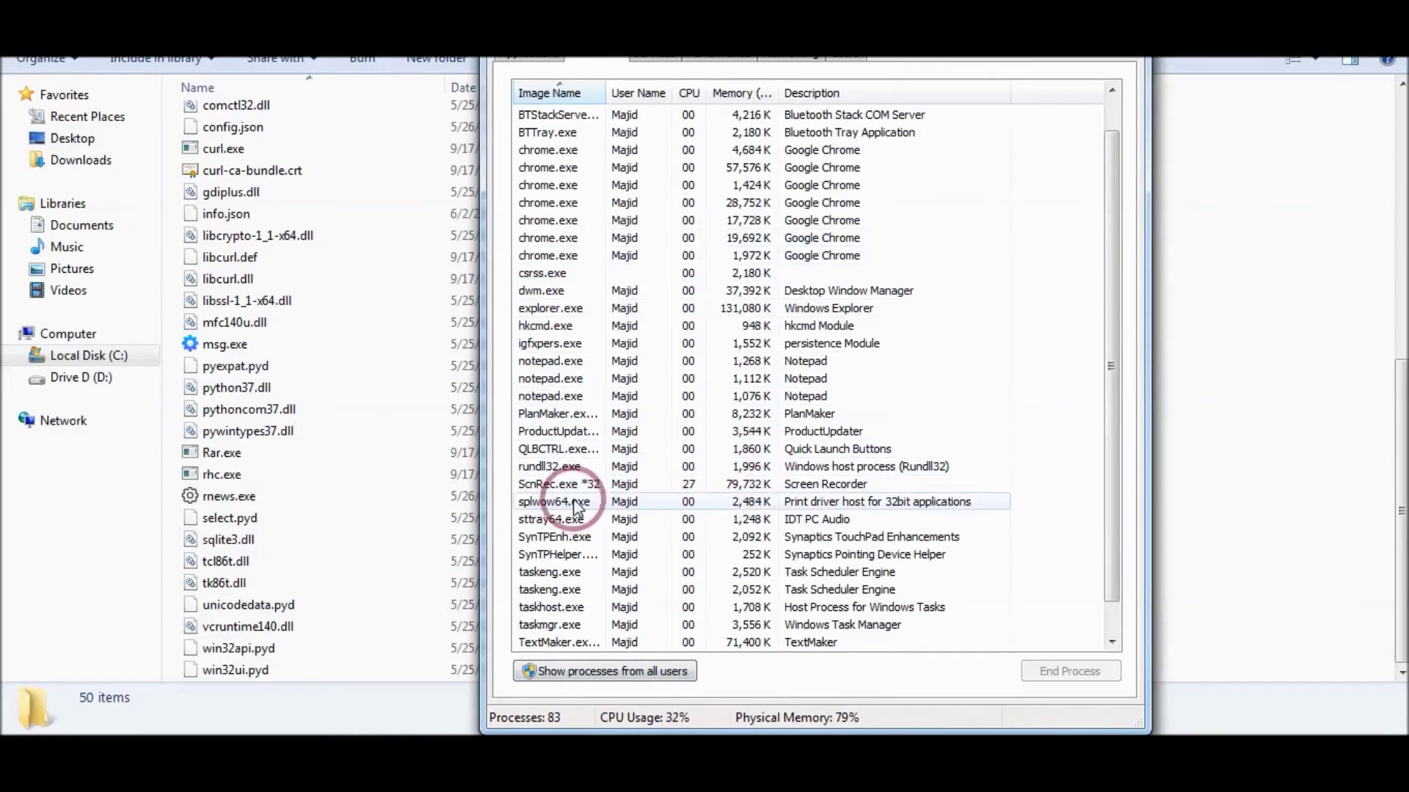
pyautogui.click(442, 454)
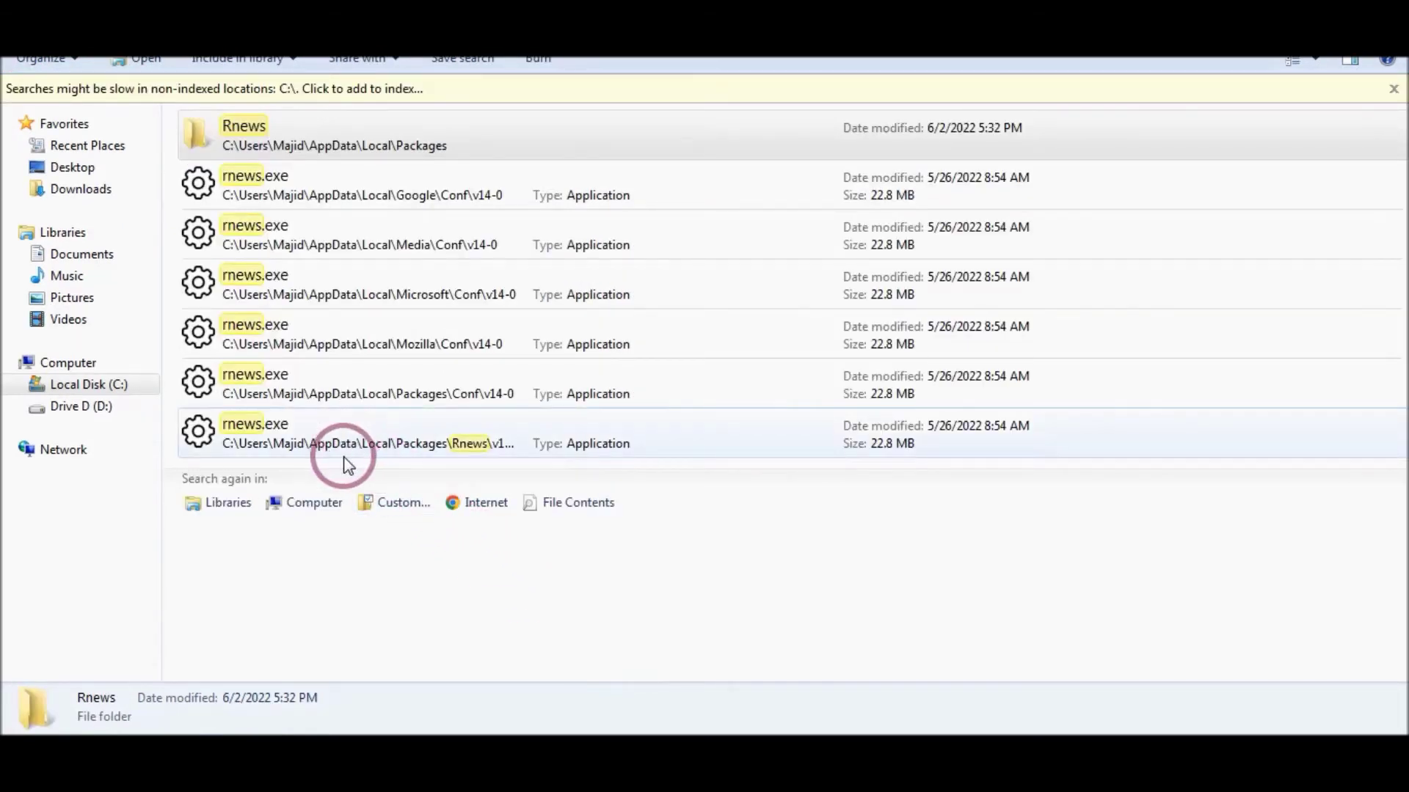
# Step: Permanently delete the six rnews.exe search results with Shift+Delete
pyautogui.click(325, 445)
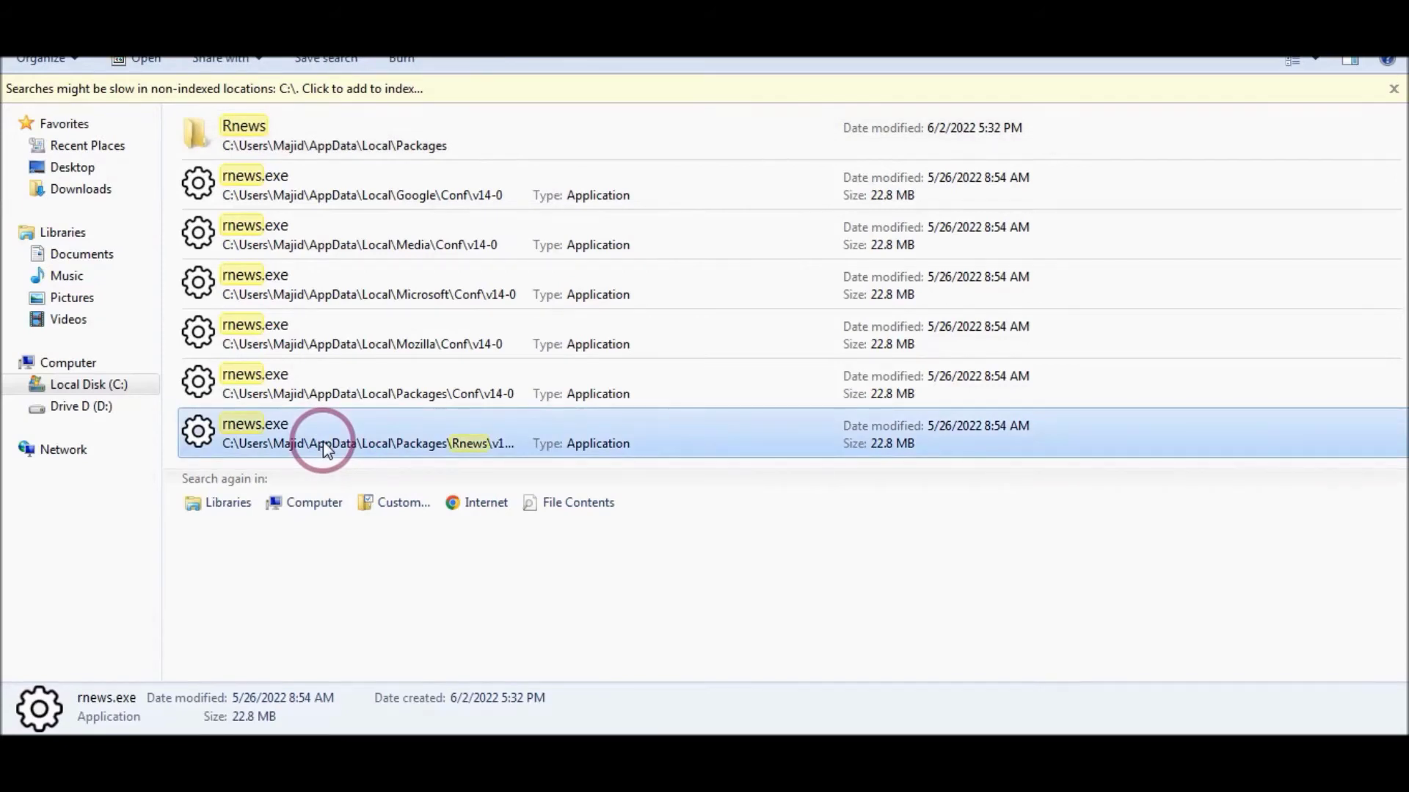
pyautogui.hotkey('shift', 'Up')
pyautogui.hotkey('shift', 'Up')
pyautogui.hotkey('shift', 'Up')
pyautogui.hotkey('shift', 'Up')
pyautogui.hotkey('shift', 'Up')
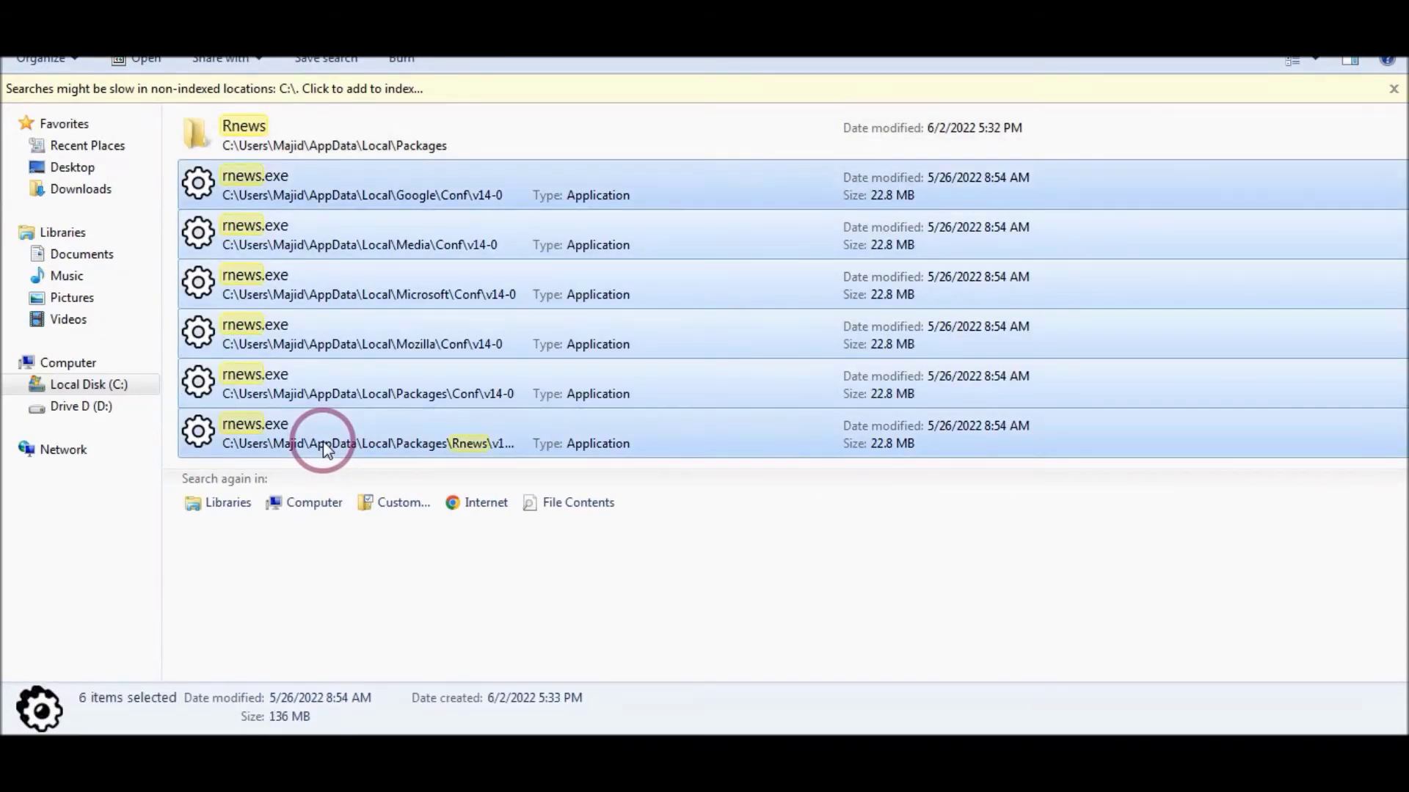
pyautogui.hotkey('shift', 'Delete')
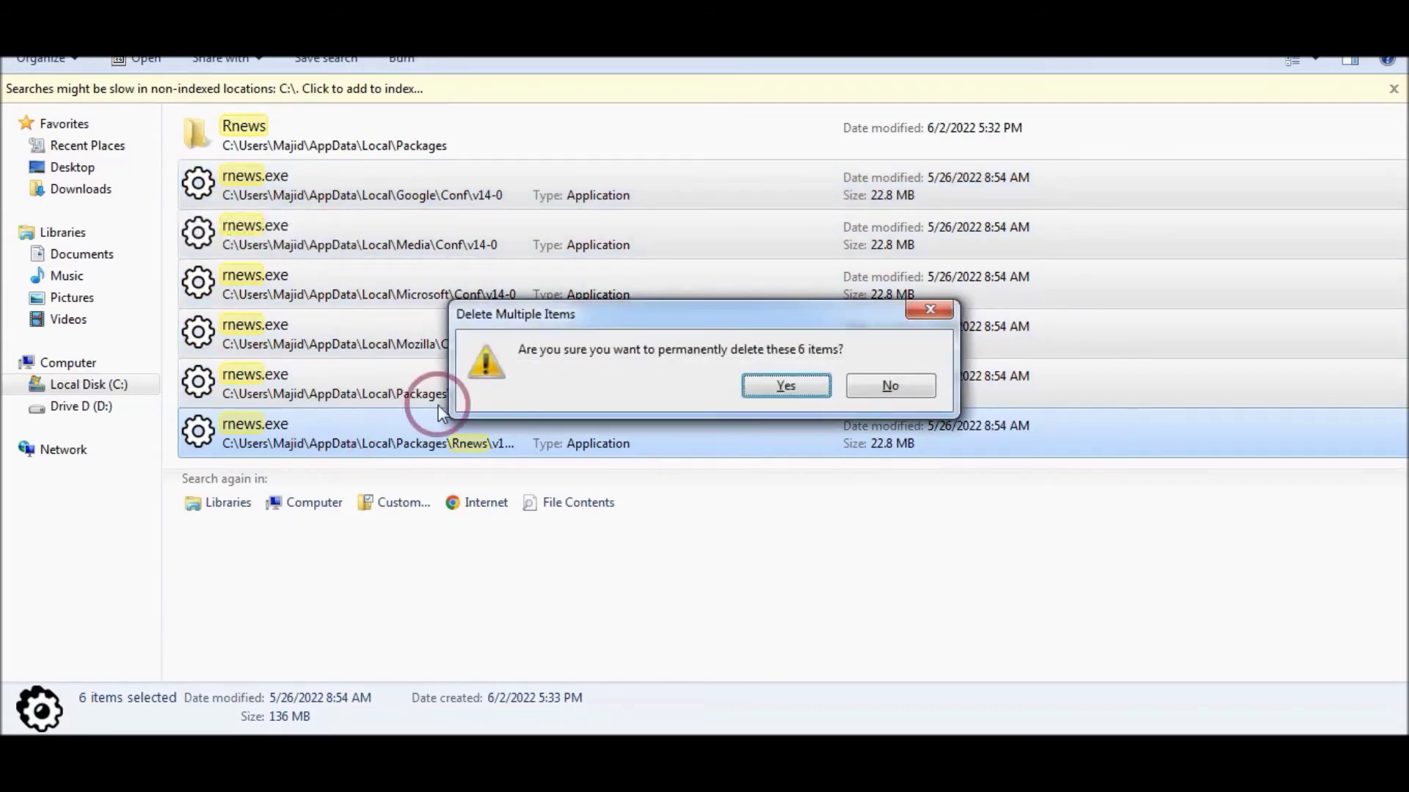
pyautogui.click(761, 396)
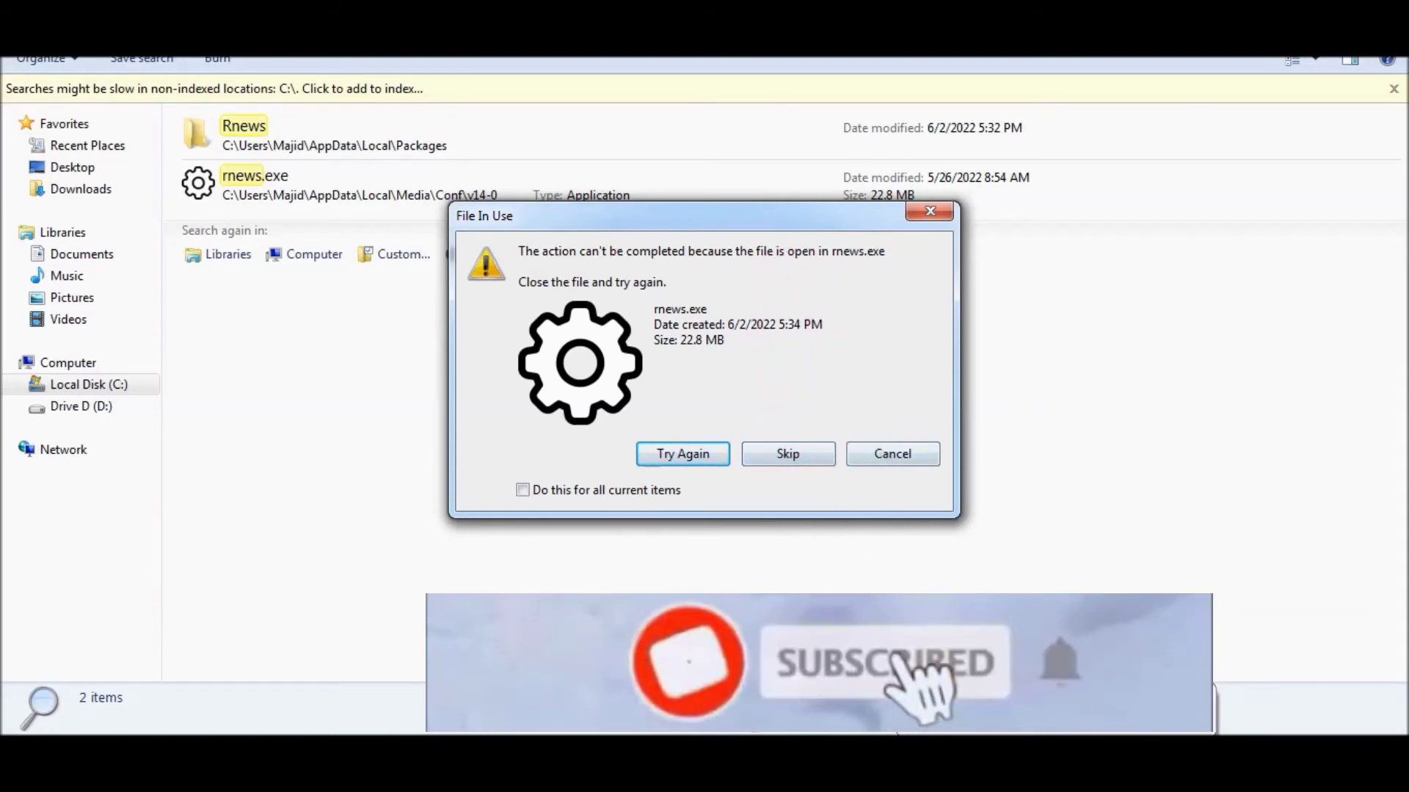
# Step: End the running rnews.exe in Task Manager, then retry deleting the locked copy
pyautogui.hotkey('ctrl', 'shift', 'Escape')
pyautogui.click(603, 289)
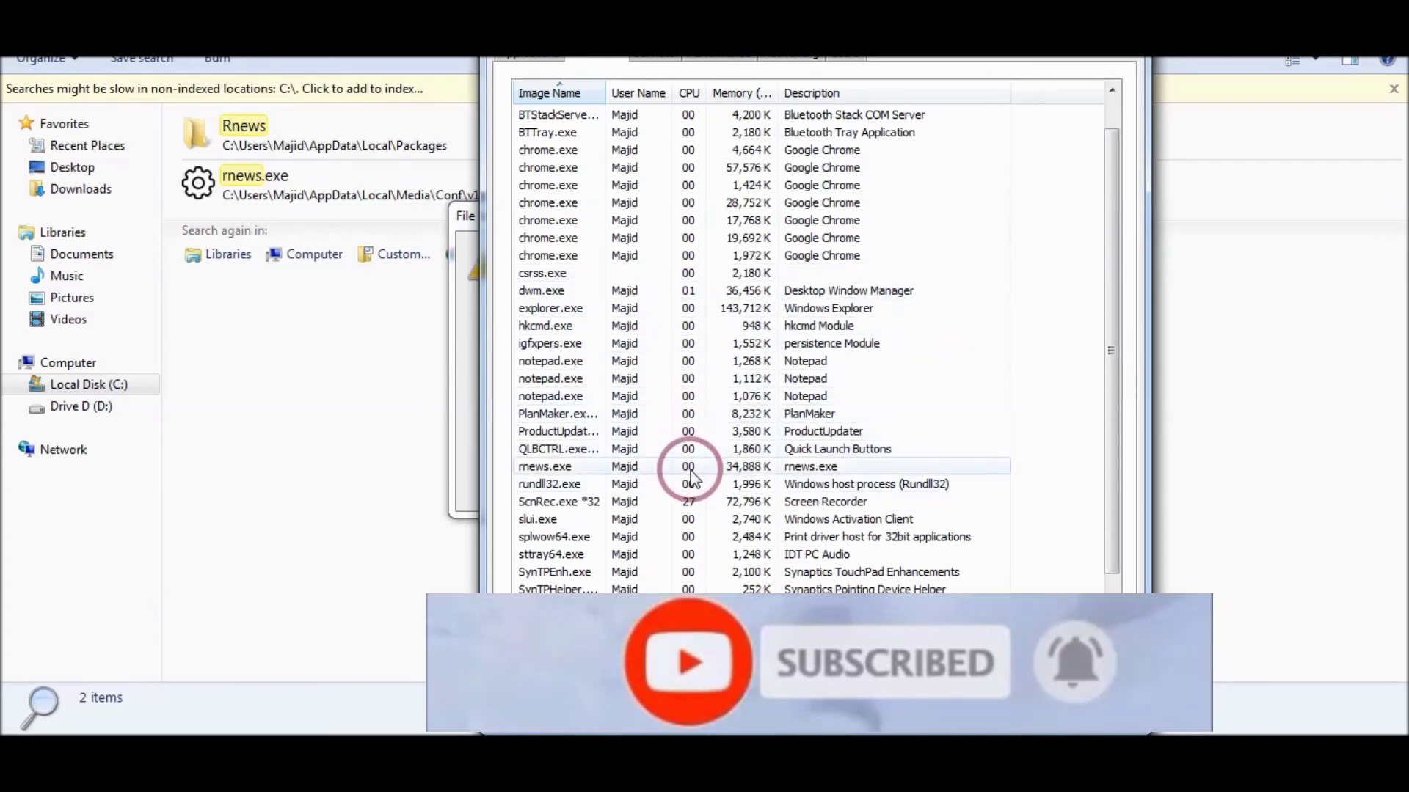
pyautogui.click(690, 469)
pyautogui.press('Delete')
pyautogui.click(742, 404)
pyautogui.click(442, 449)
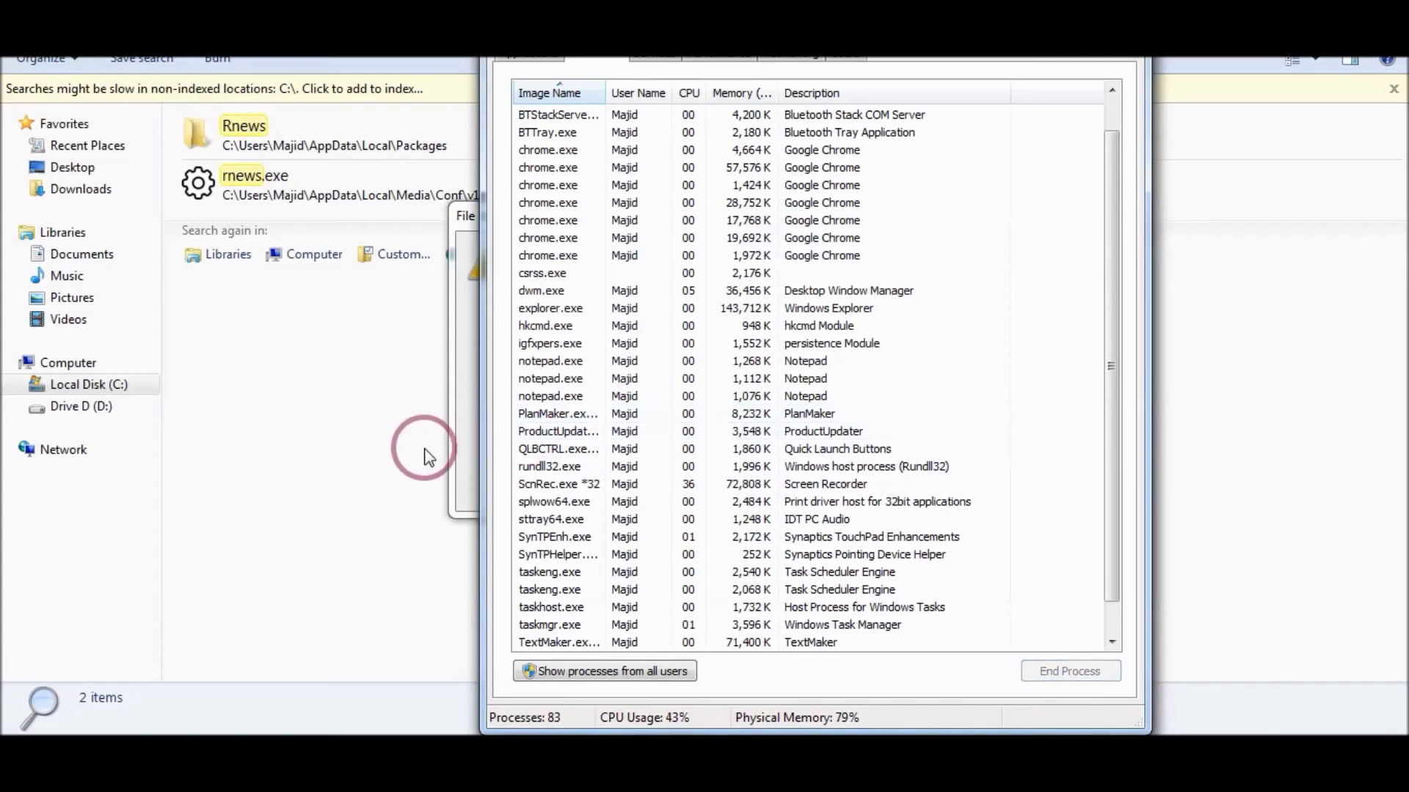
pyautogui.click(596, 470)
pyautogui.click(723, 457)
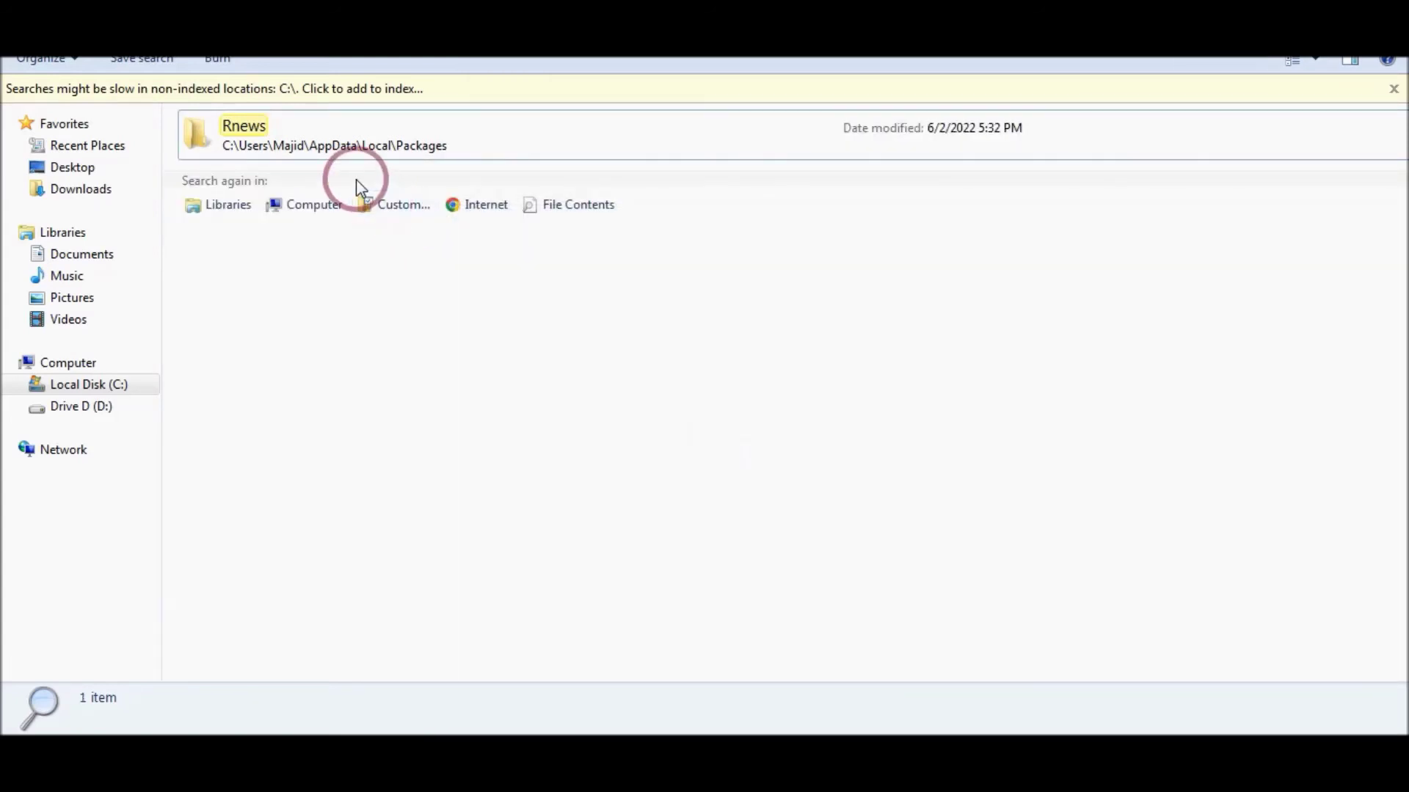
# Step: Permanently delete the Rnews folder (1,023 items, 41.2 MB) and bring up Task Manager
pyautogui.click(329, 152)
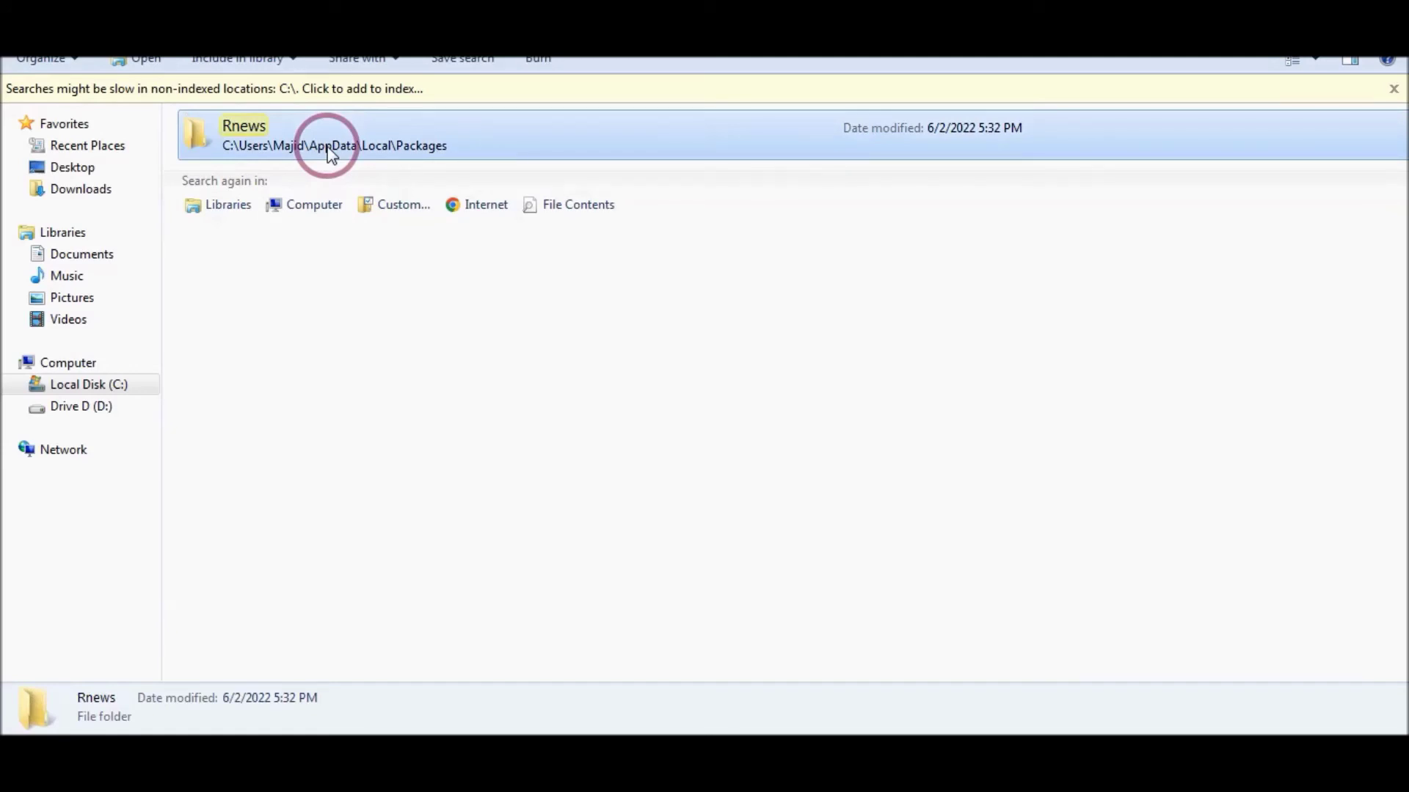
pyautogui.hotkey('shift', 'Delete')
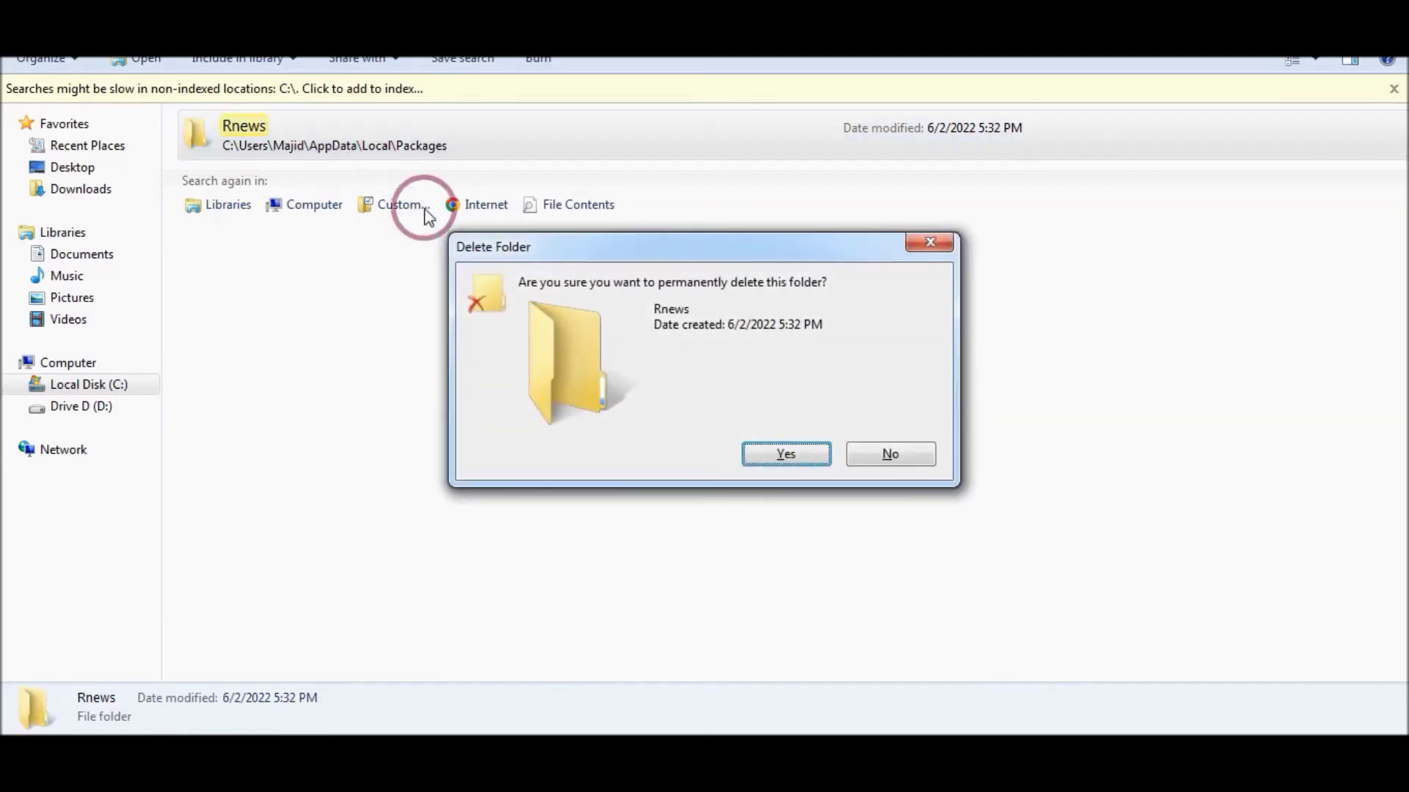
pyautogui.click(776, 455)
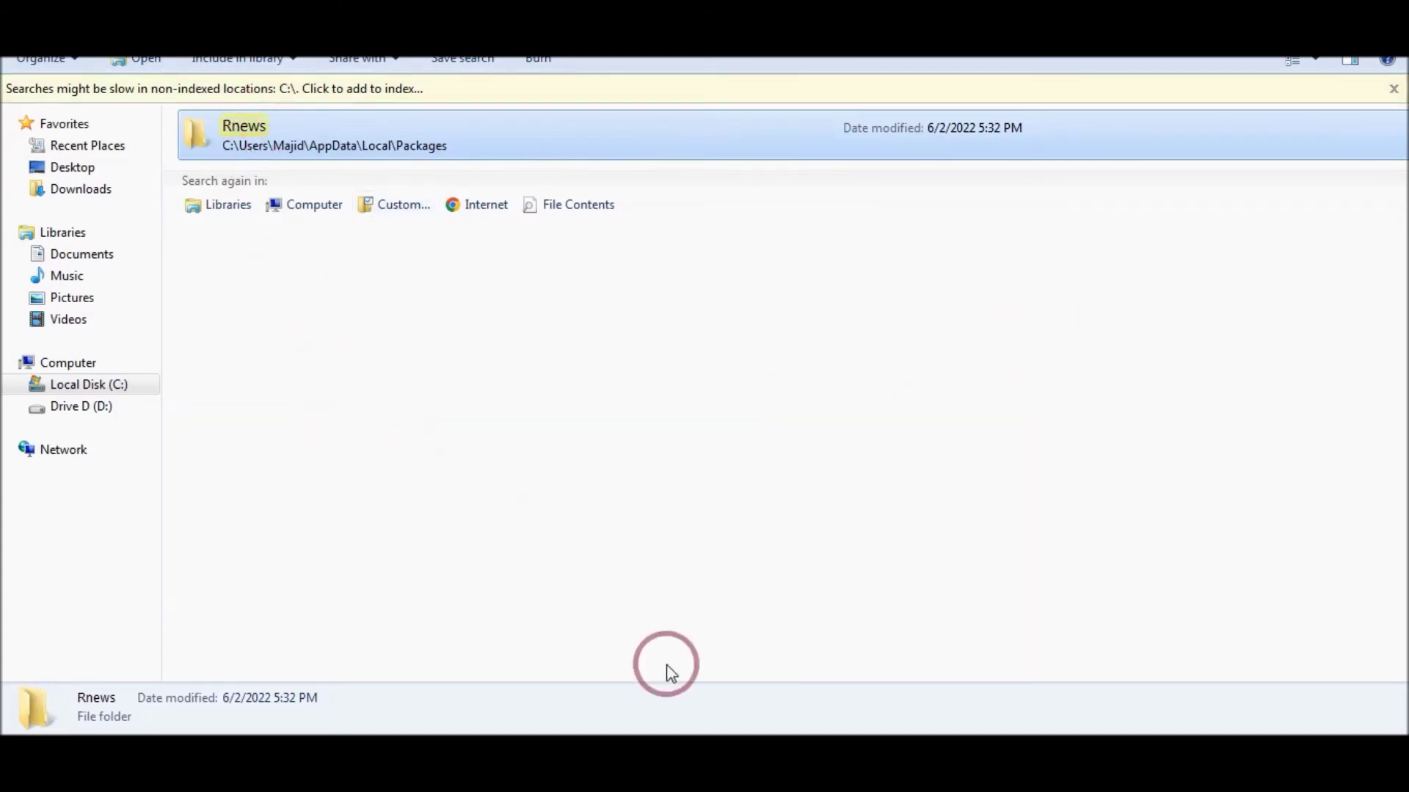
pyautogui.click(697, 745)
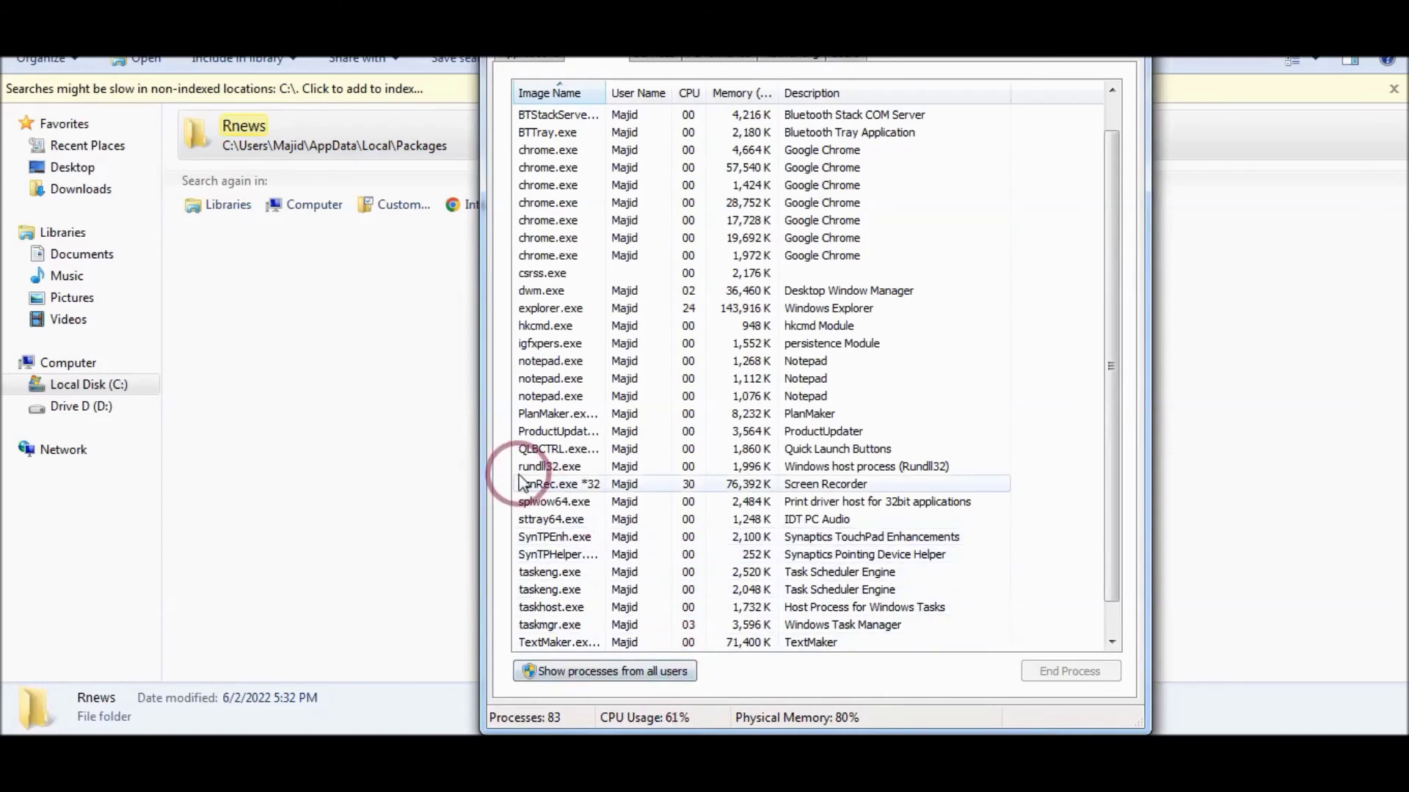
# Step: Verify rnews.exe is gone, close Task Manager, and rerun the C: search showing 0 items
pyautogui.click(438, 470)
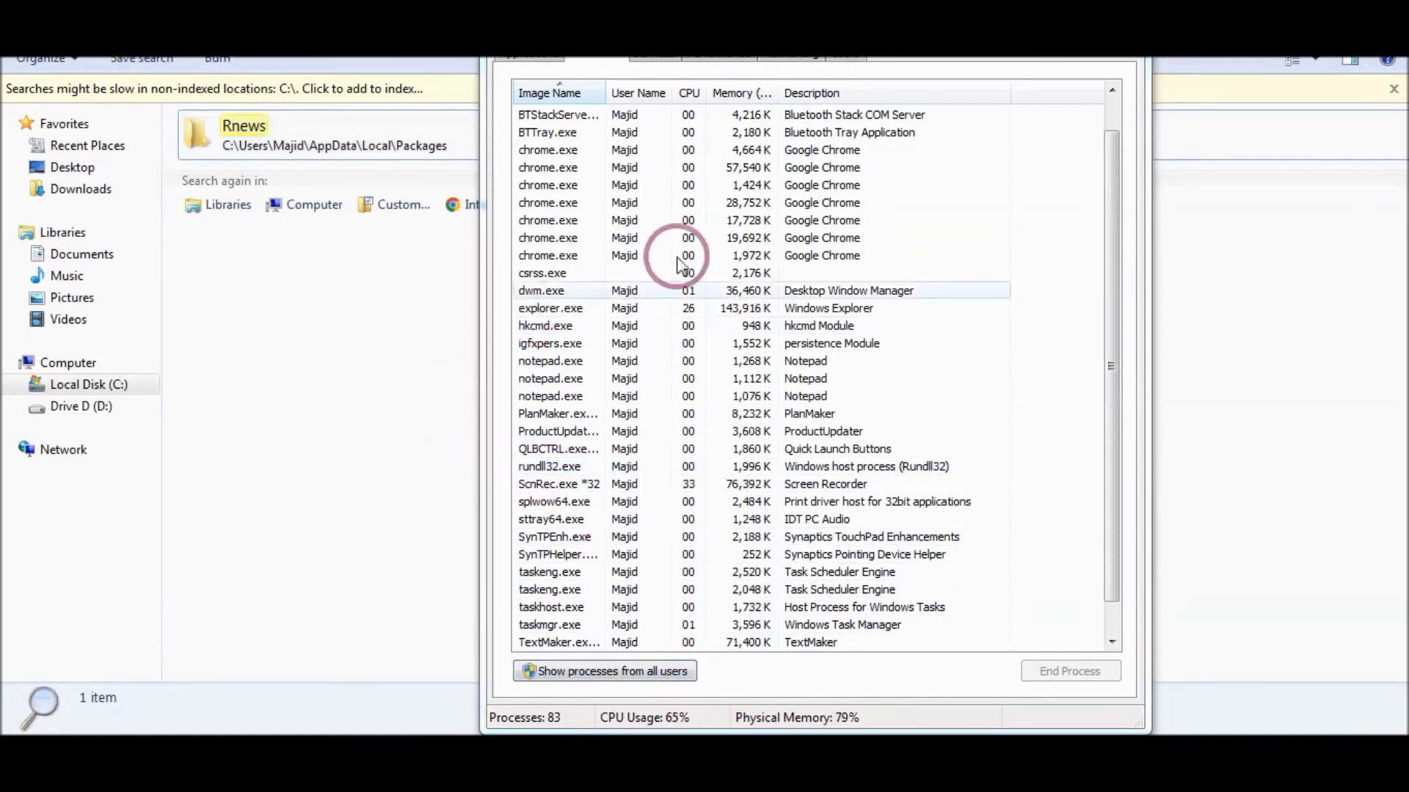
pyautogui.click(1134, 44)
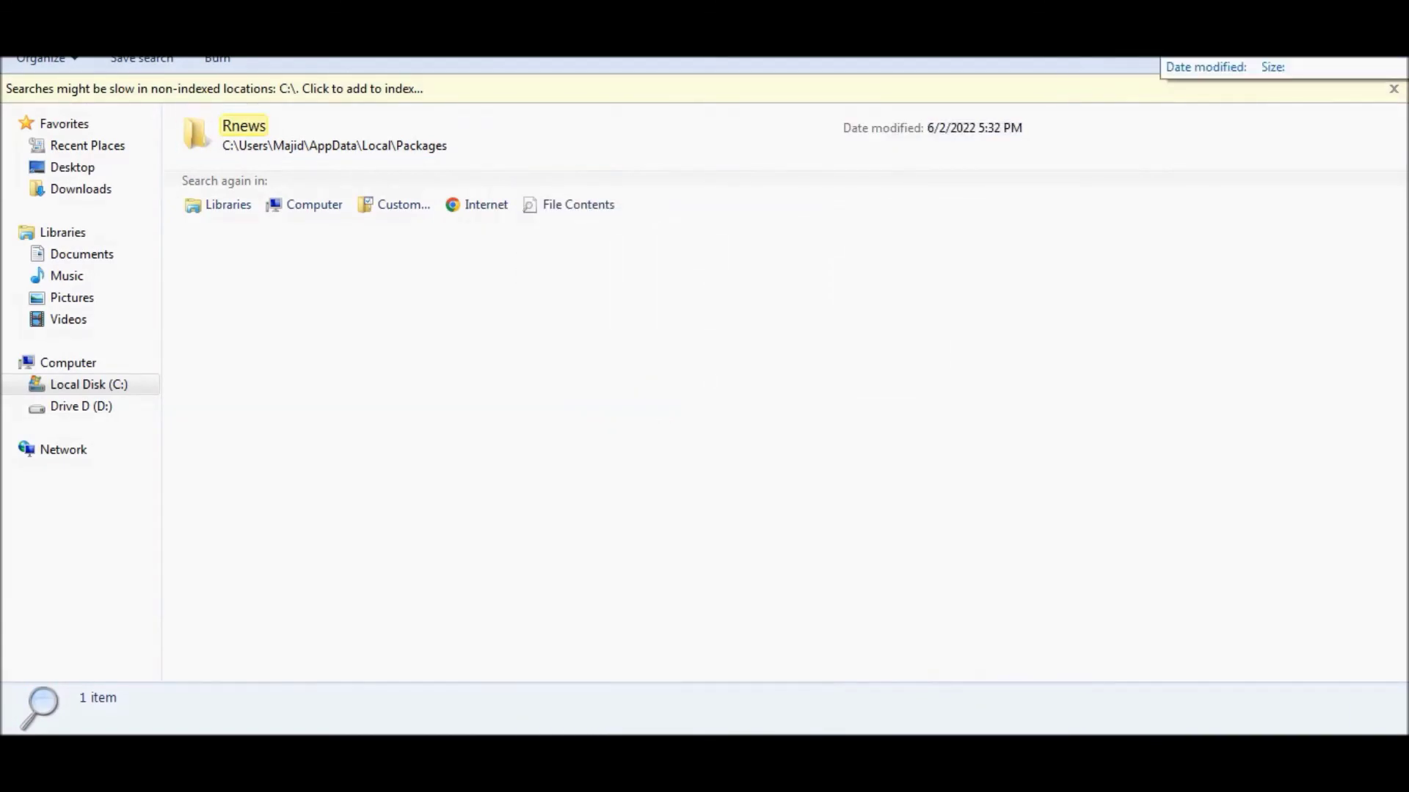
pyautogui.click(1244, 53)
pyautogui.press('Escape')
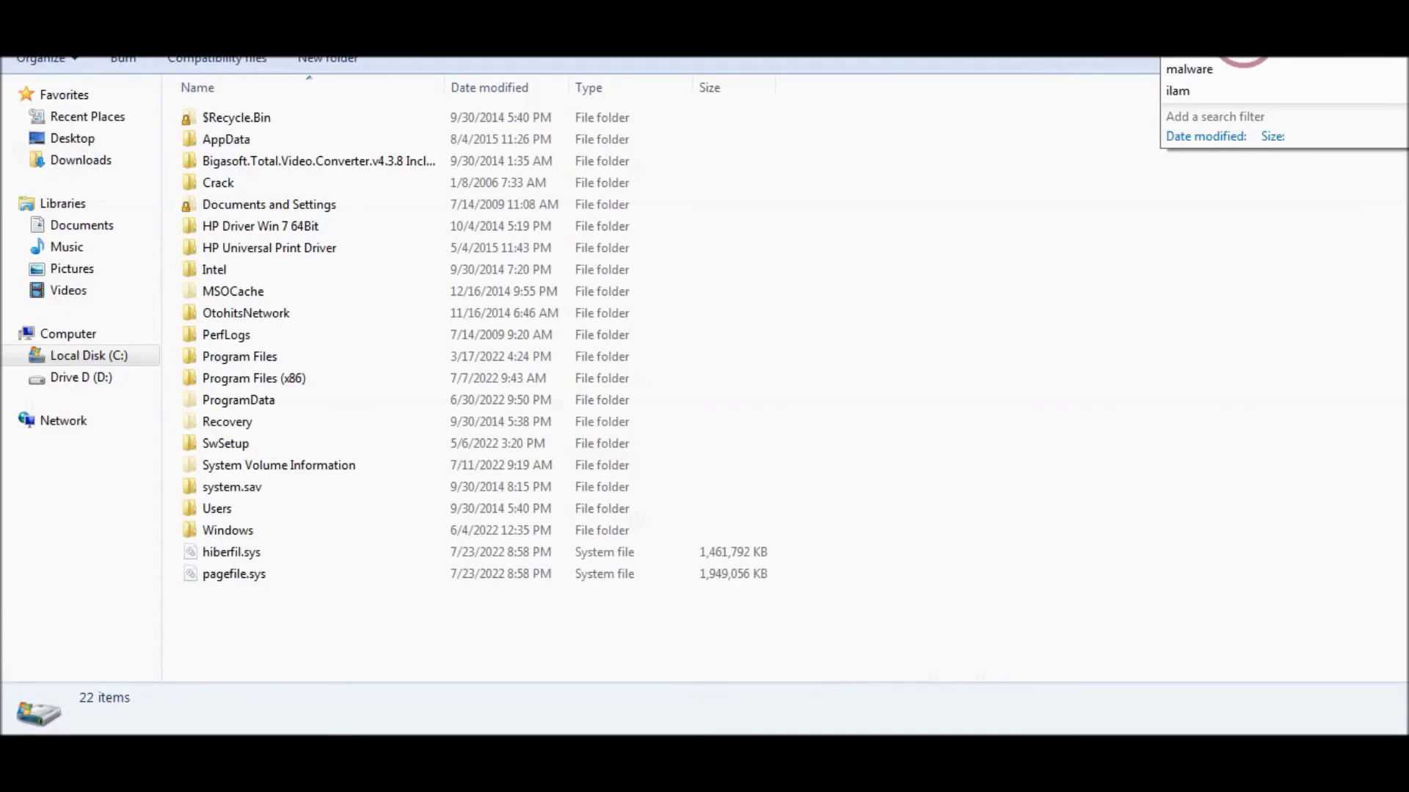
pyautogui.click(1189, 69)
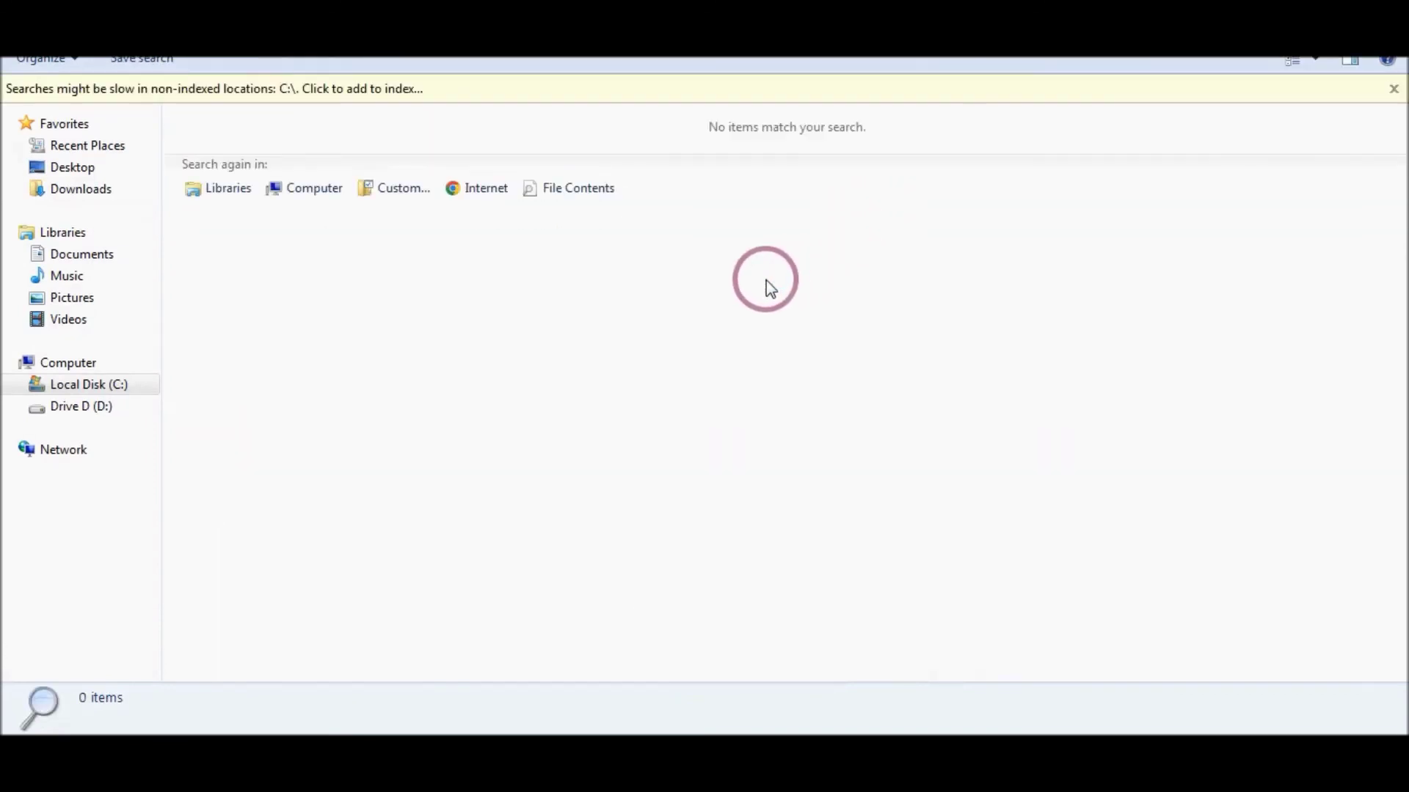